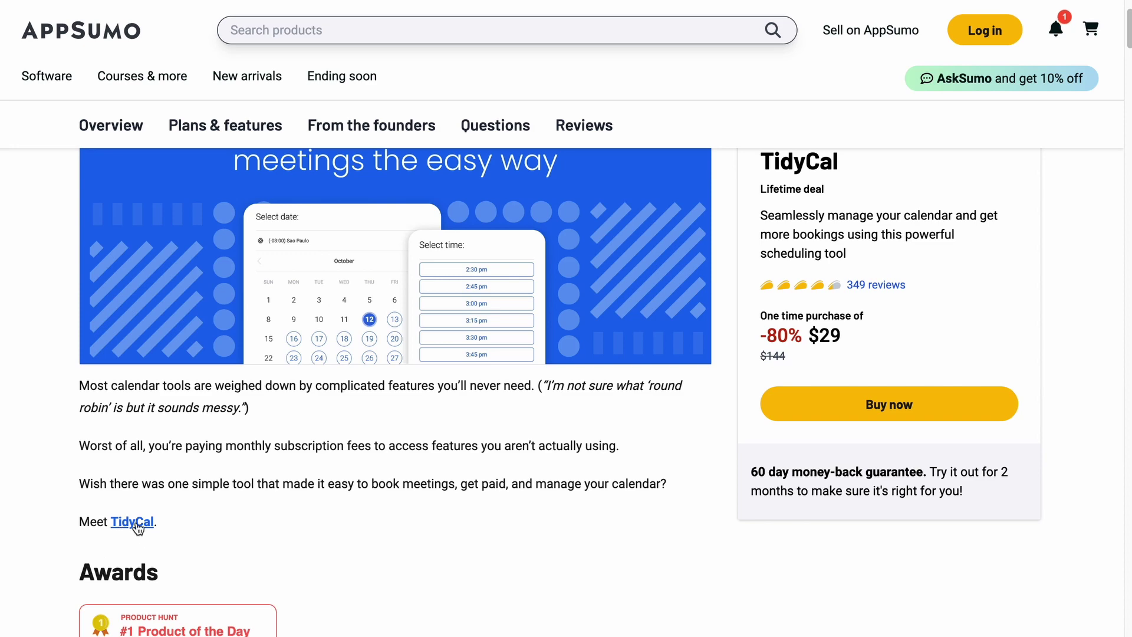
# Step: Open TidyCal from the AppSumo deal description and open the 15 Minute Meeting booking type for editing
pyautogui.click(130, 523)
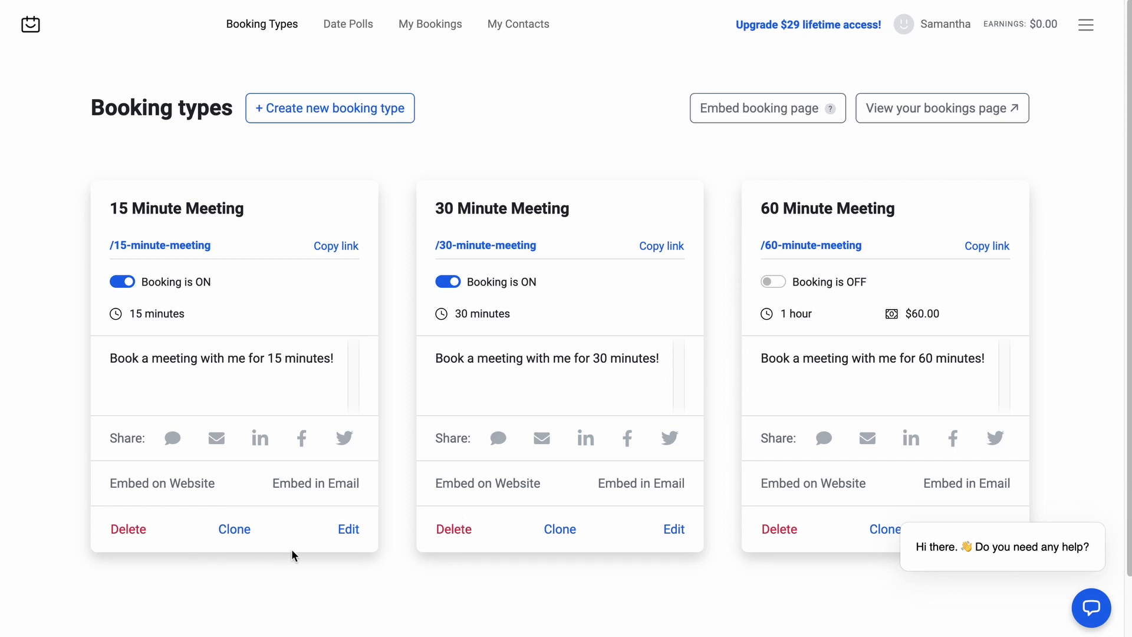
pyautogui.click(348, 530)
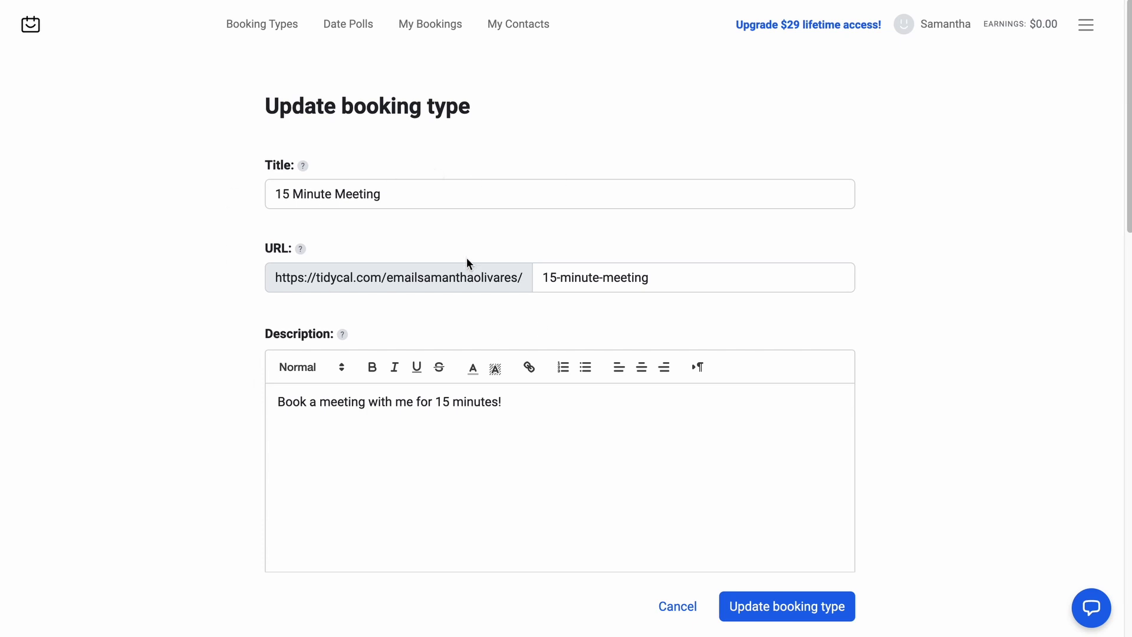
# Step: Set the booking type's title to "Asesoría 30 minutos" and its URL ending to "asesoria30minutos"
pyautogui.tripleClick(424, 194)
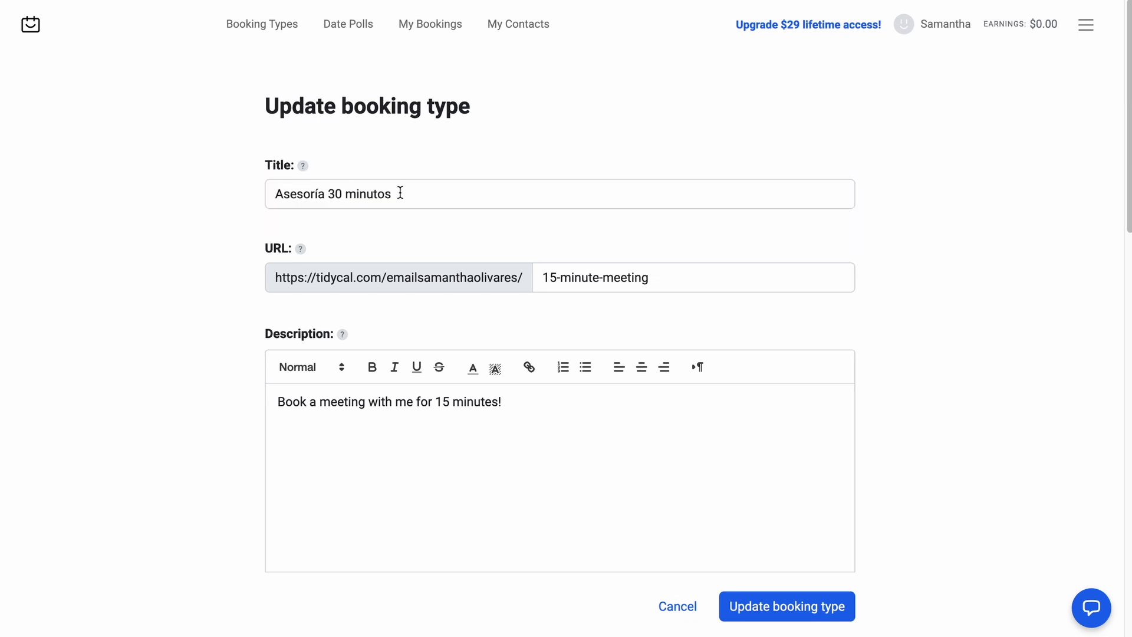
pyautogui.tripleClick(685, 284)
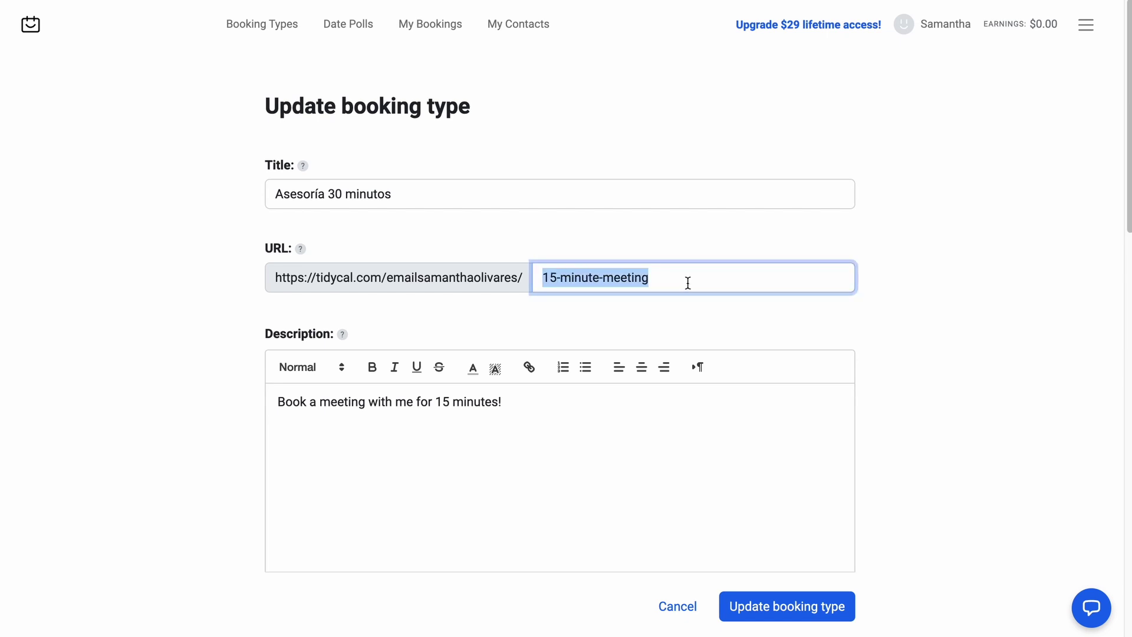
pyautogui.write('asesoria30minutos')
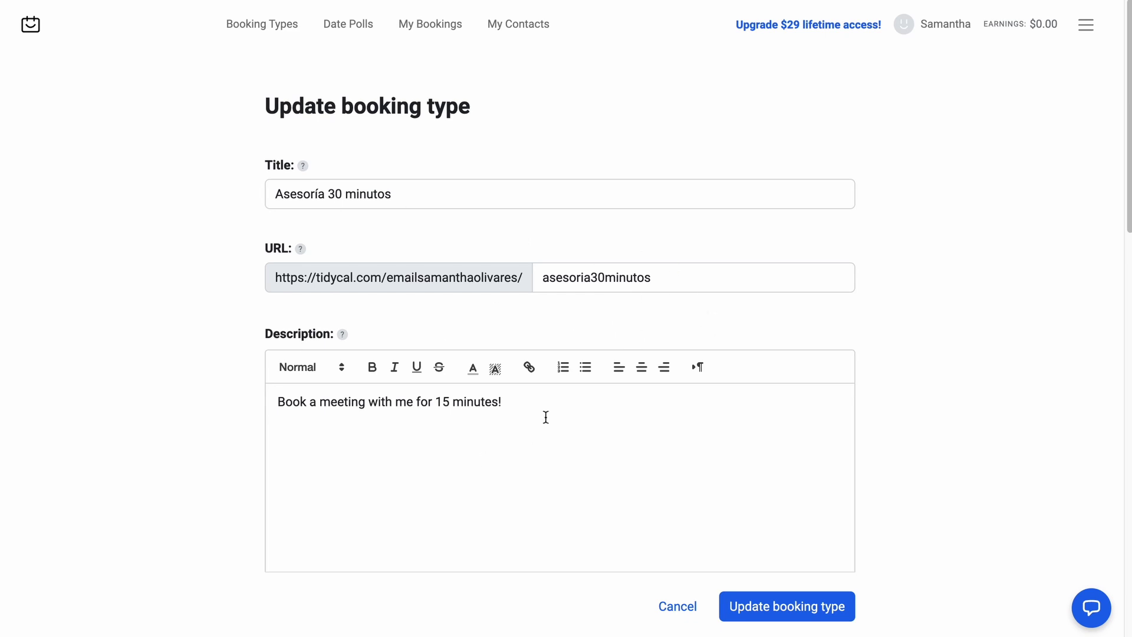
# Step: Replace the description with "Gracias por tu interés en agendar una asesoría conmigo. A continuación elige el horario que mas te convenga. Nos vemos pronto!"
pyautogui.scroll(-3, 631, 405)
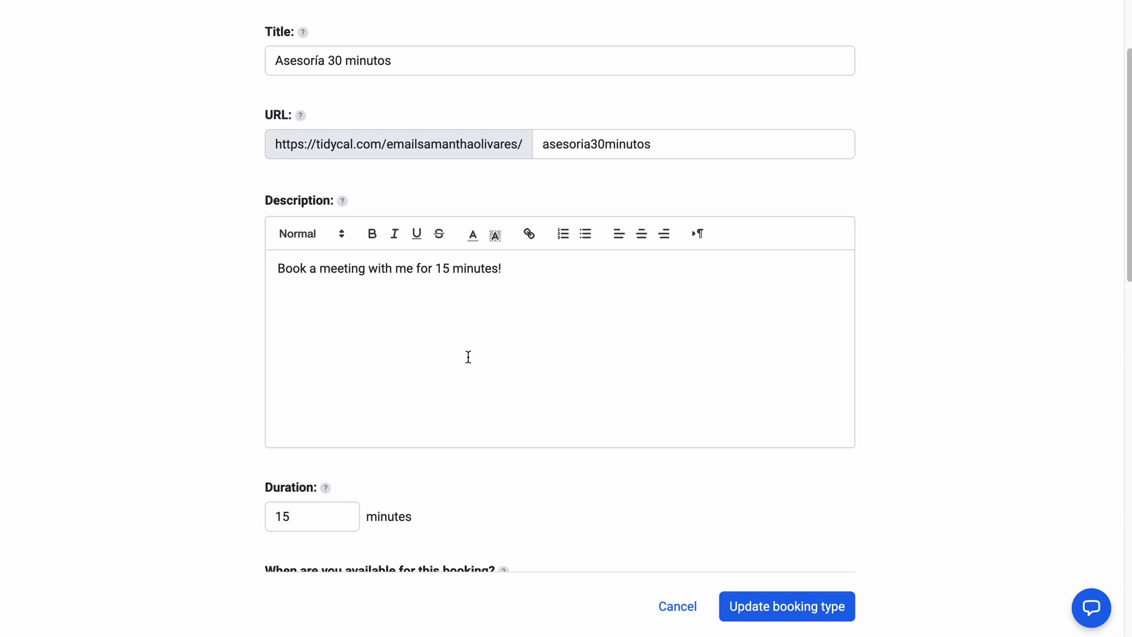
pyautogui.hotkey('ctrl', 'a')
pyautogui.write('Gracias por tu interés en agendar una asesoría conmigo. A continuación elige el horario que mas te convenga. Nos vemos pronto!')
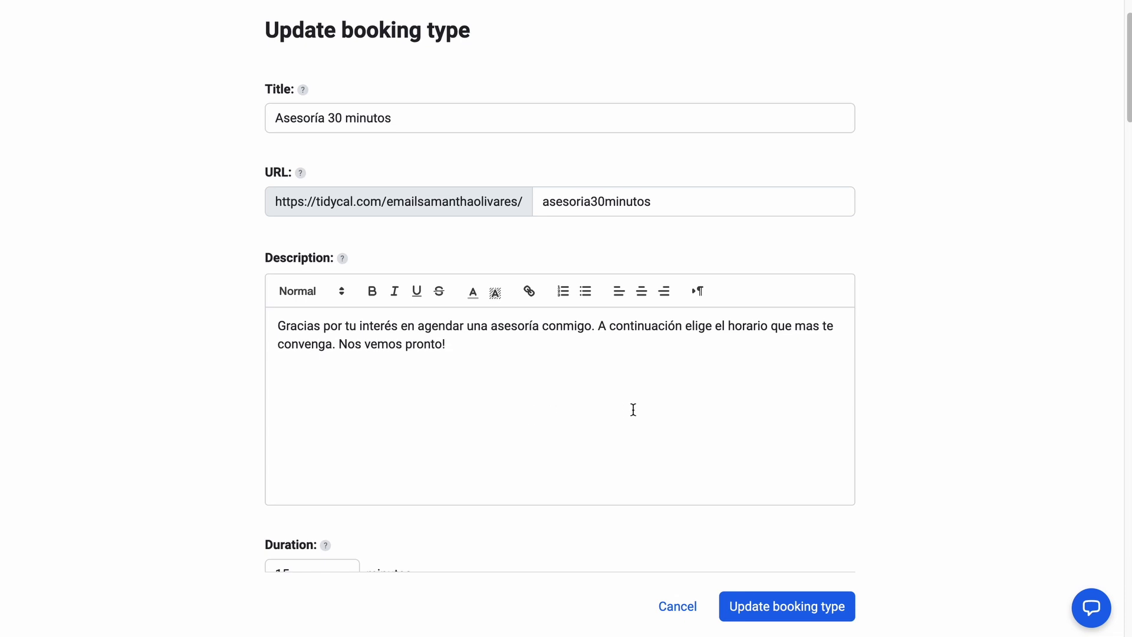
# Step: Set the duration of the booking type to 30 minutes
pyautogui.scroll(-5, 943, 366)
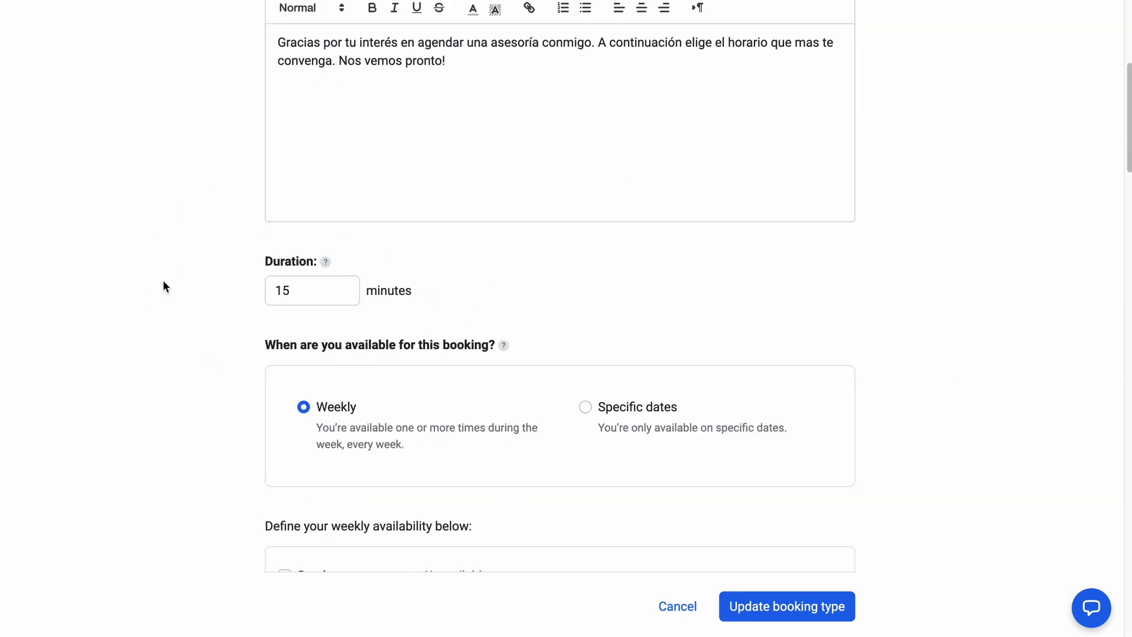
pyautogui.doubleClick(321, 295)
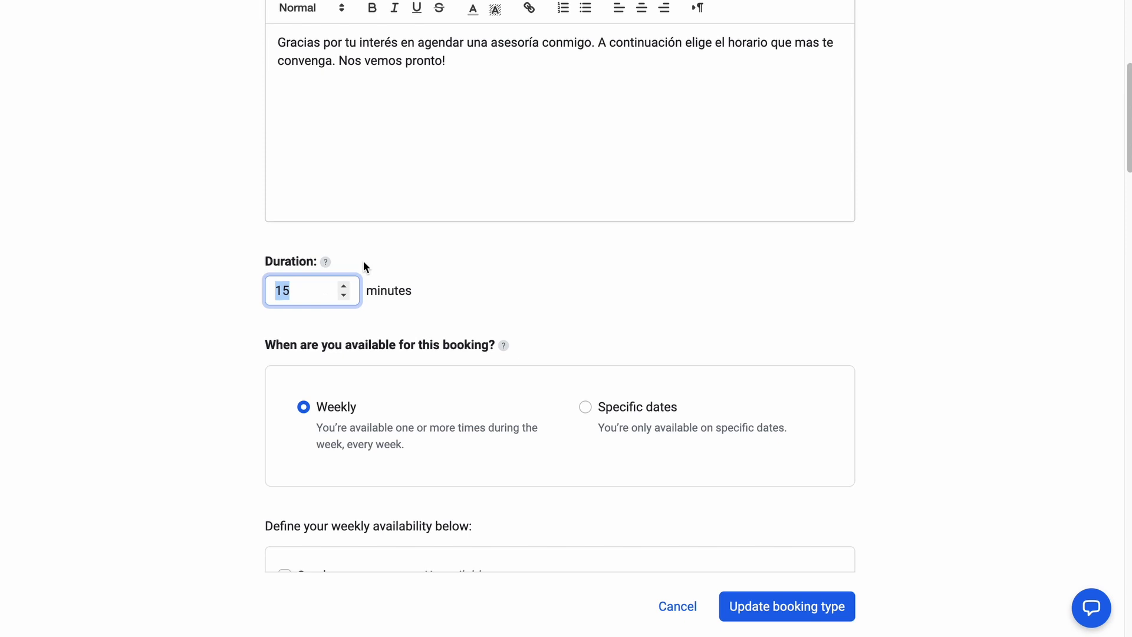
pyautogui.write('30')
pyautogui.click(550, 287)
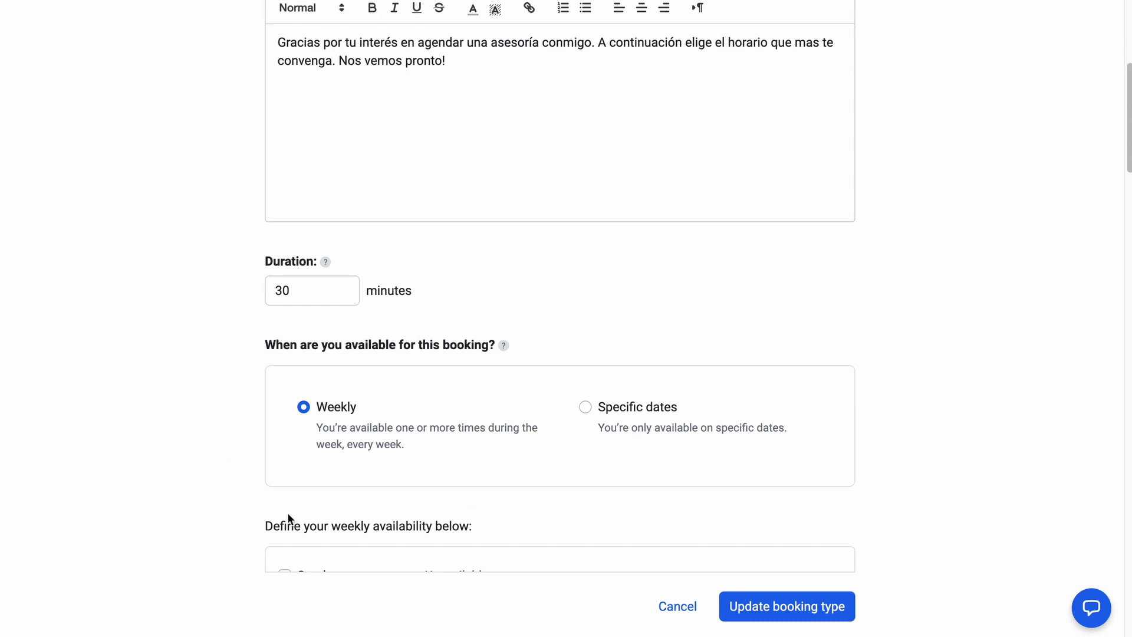
# Step: Make Friday unavailable in the weekly availability of the booking type
pyautogui.scroll(-5, 377, 474)
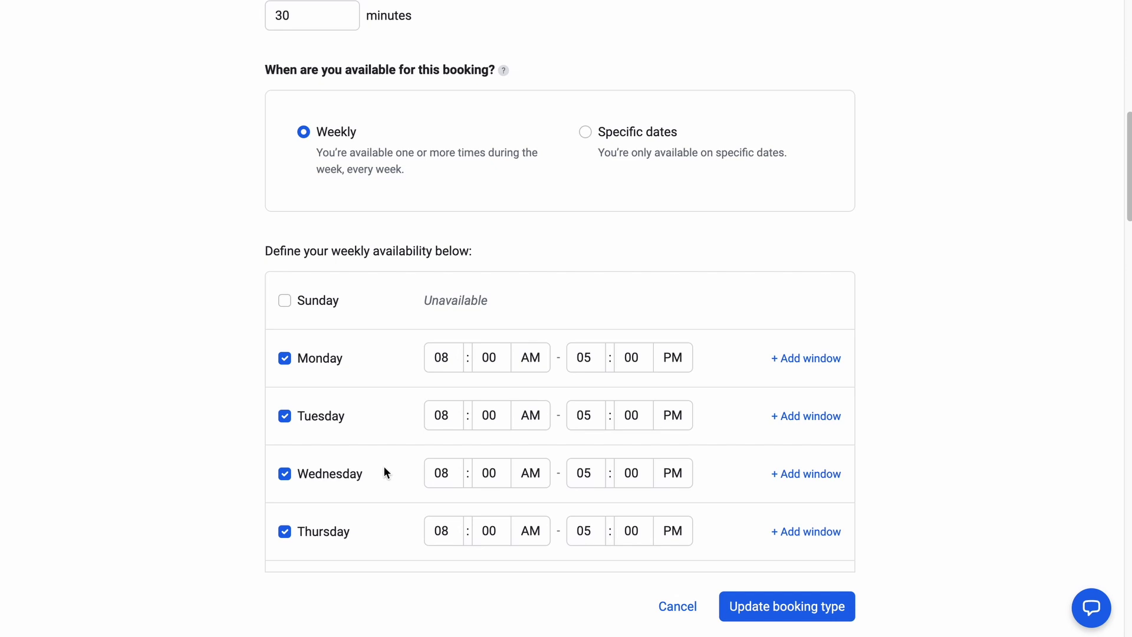
pyautogui.scroll(-1, 382, 460)
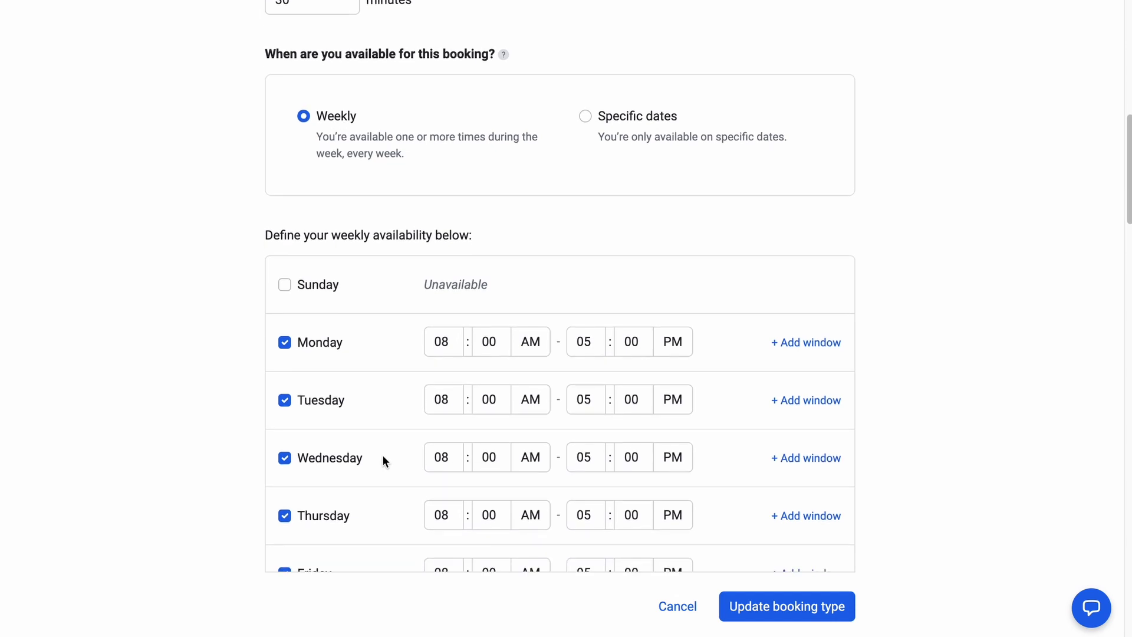
pyautogui.scroll(-3, 382, 461)
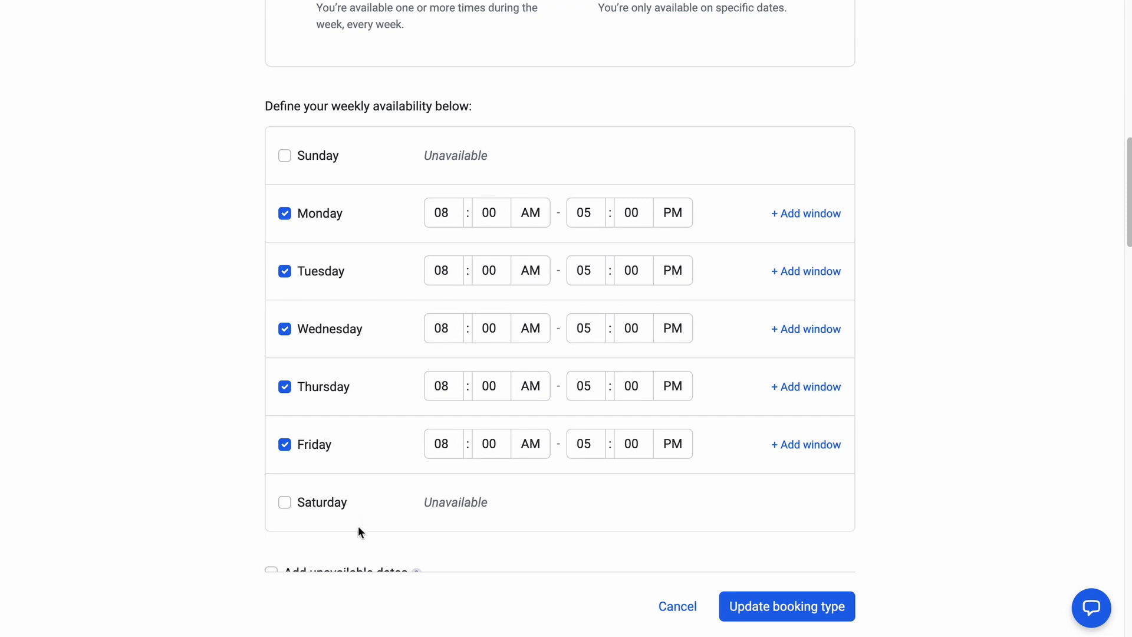
pyautogui.click(284, 445)
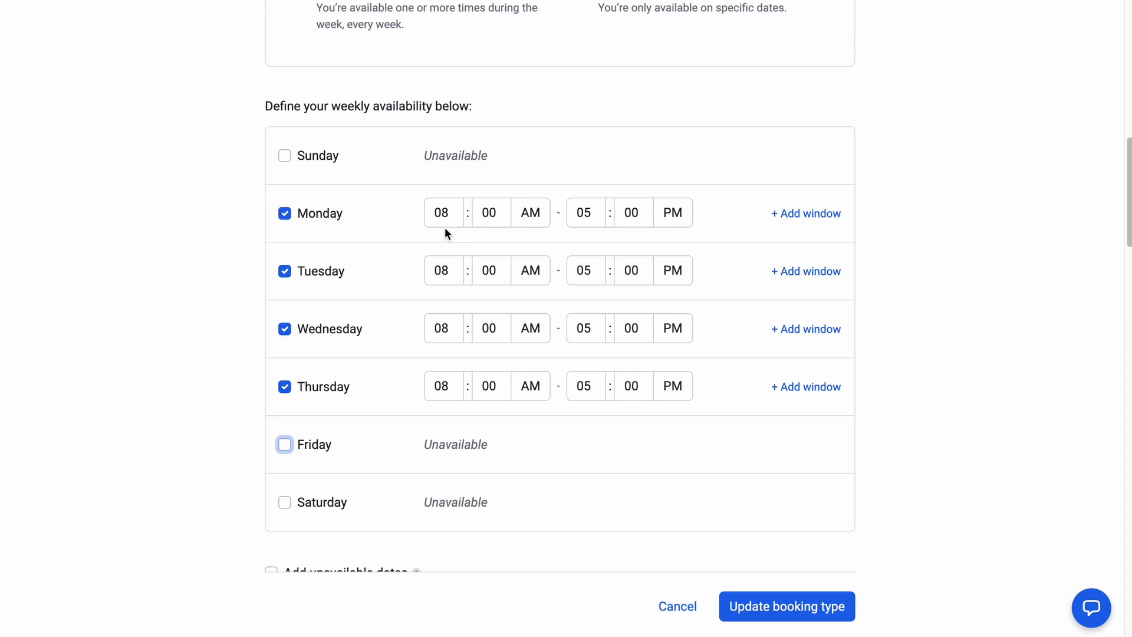
# Step: Set Wednesday's availability window to run from 10:00 AM to 02:00 PM
pyautogui.click(454, 339)
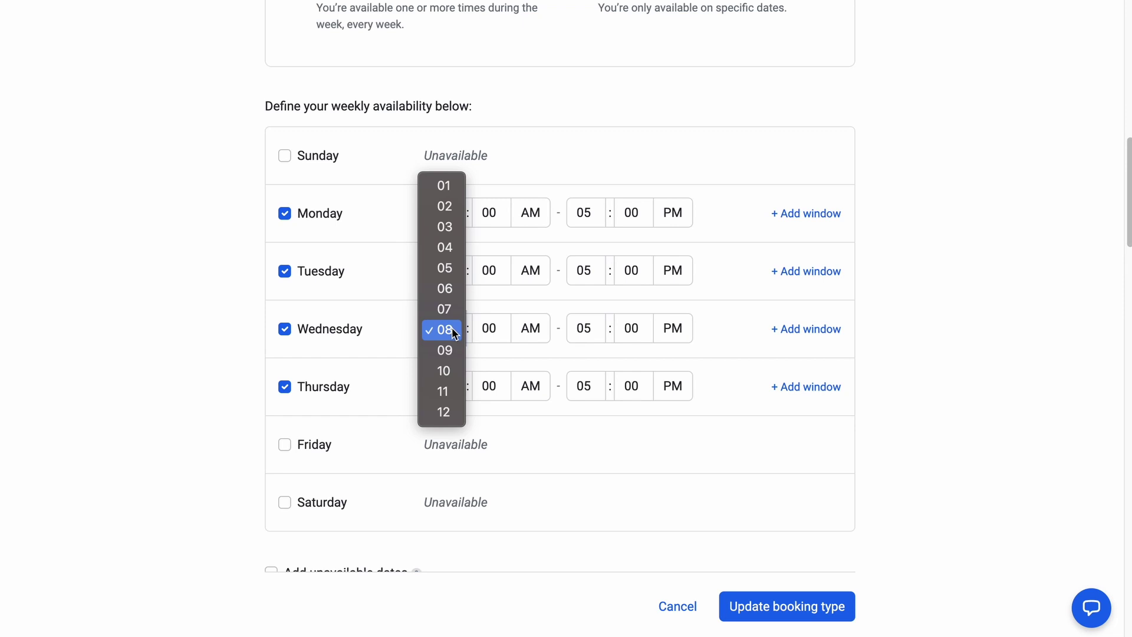
pyautogui.click(447, 373)
pyautogui.click(593, 330)
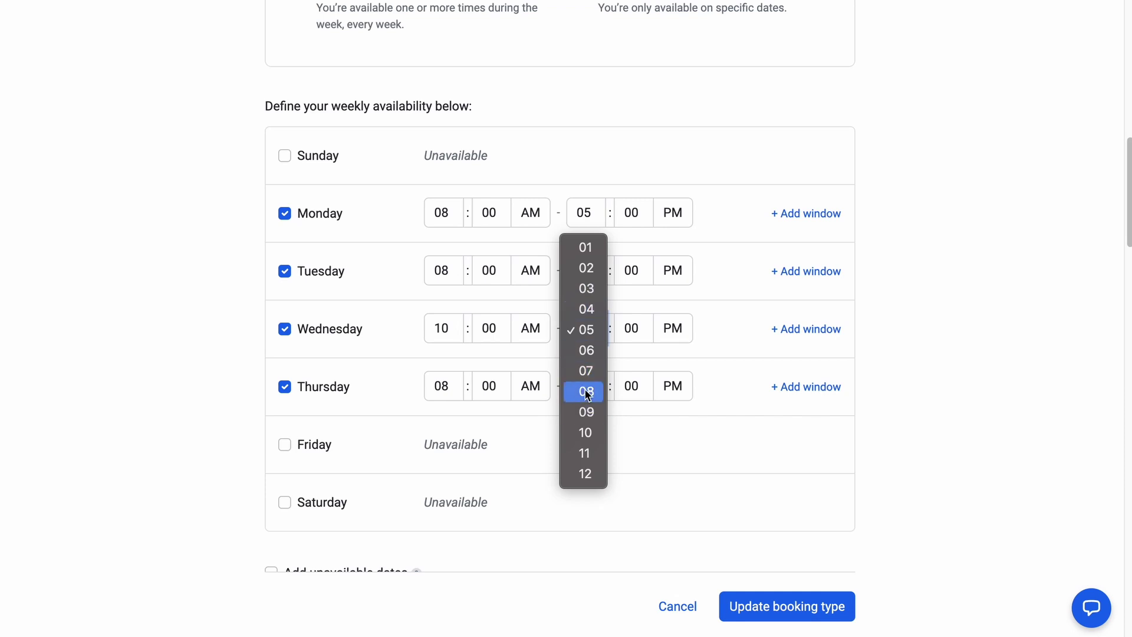
pyautogui.click(586, 267)
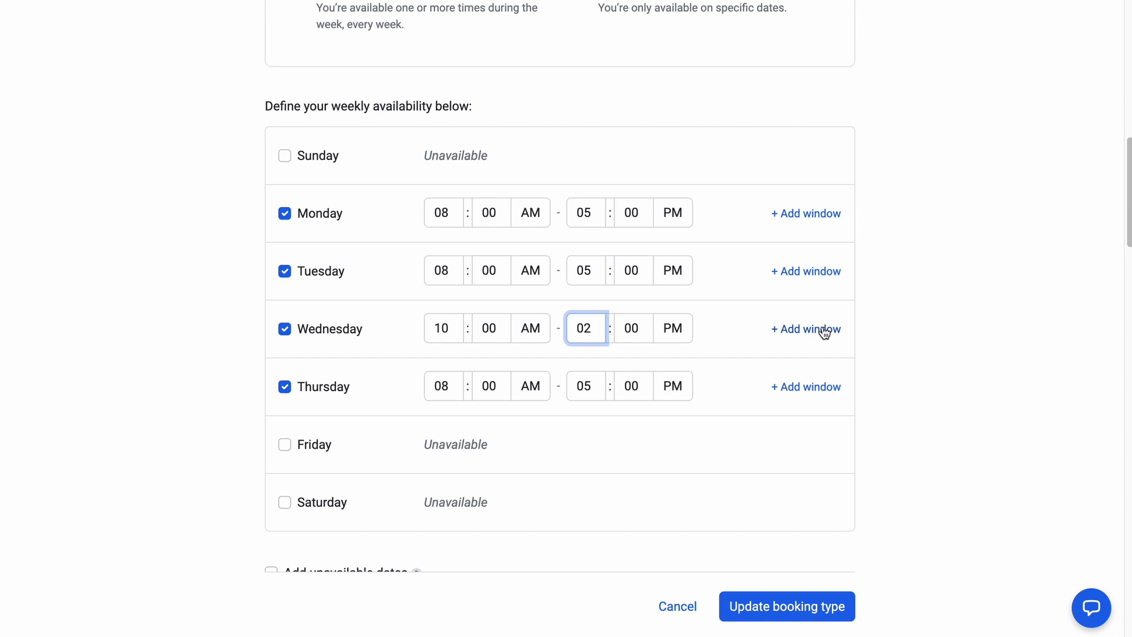
# Step: Add a second Wednesday availability window from 04:00 PM to 07:00 PM
pyautogui.click(802, 349)
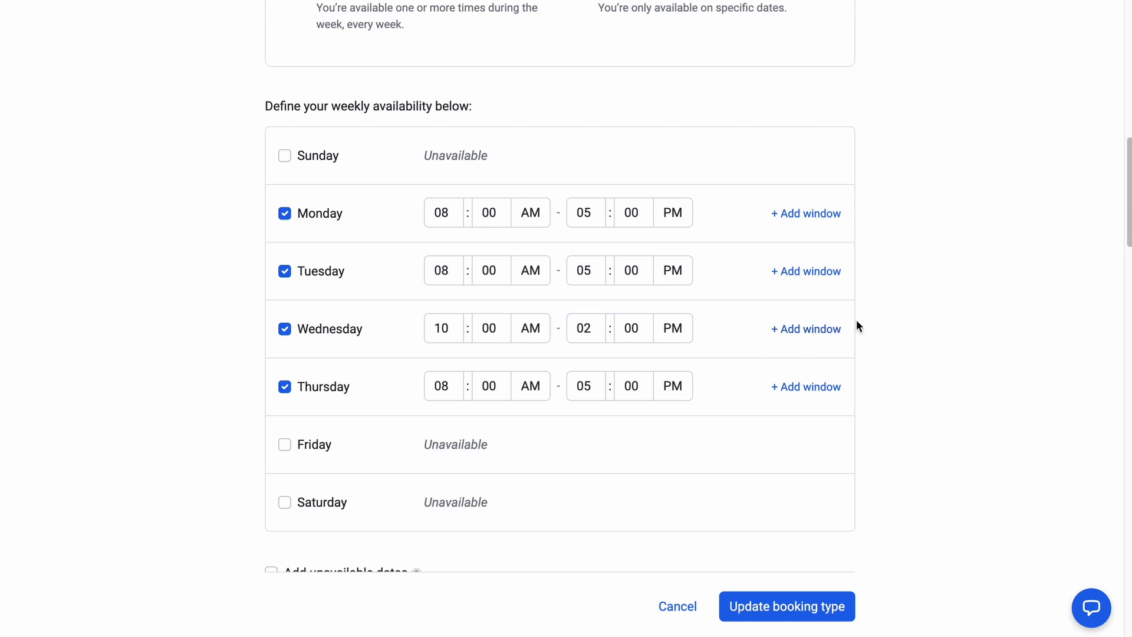
pyautogui.click(809, 334)
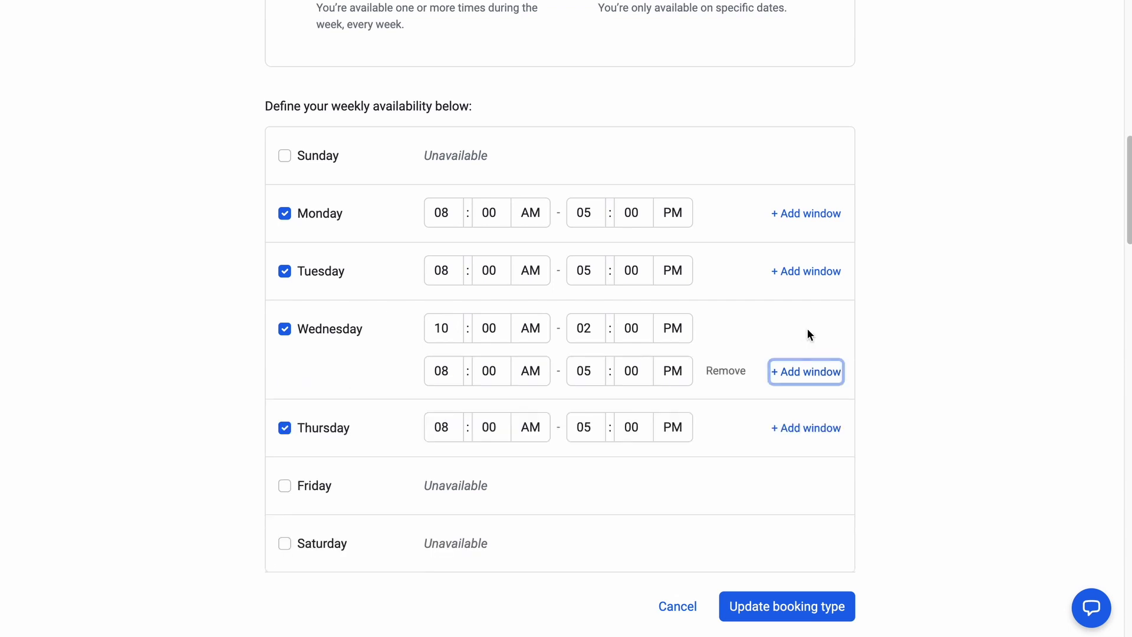
pyautogui.click(446, 373)
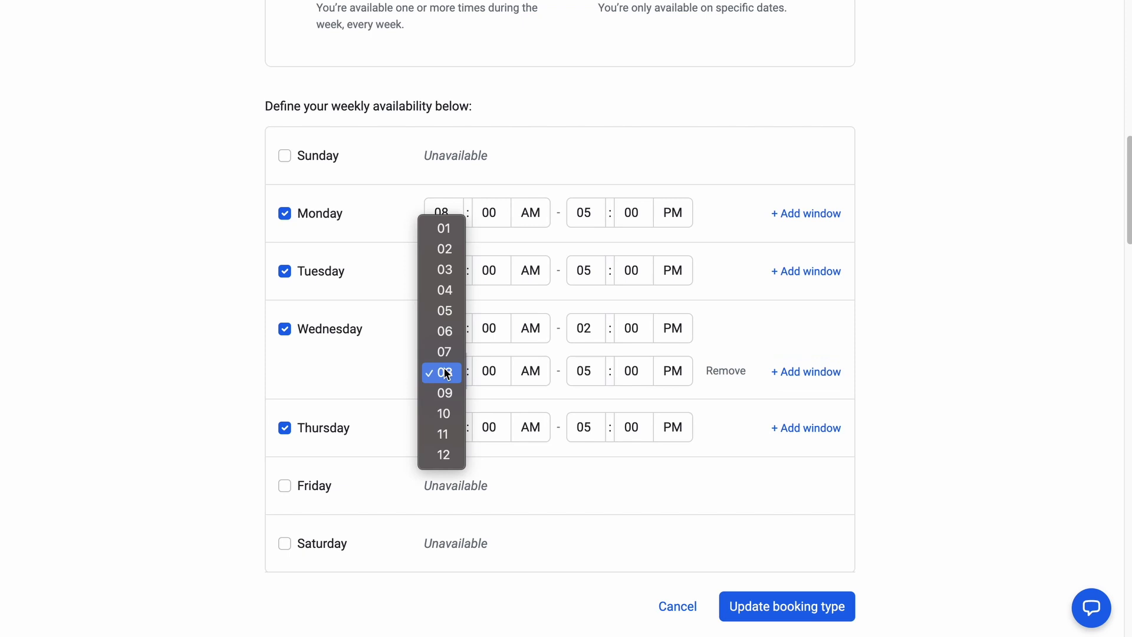
pyautogui.click(447, 290)
pyautogui.click(539, 374)
pyautogui.click(532, 393)
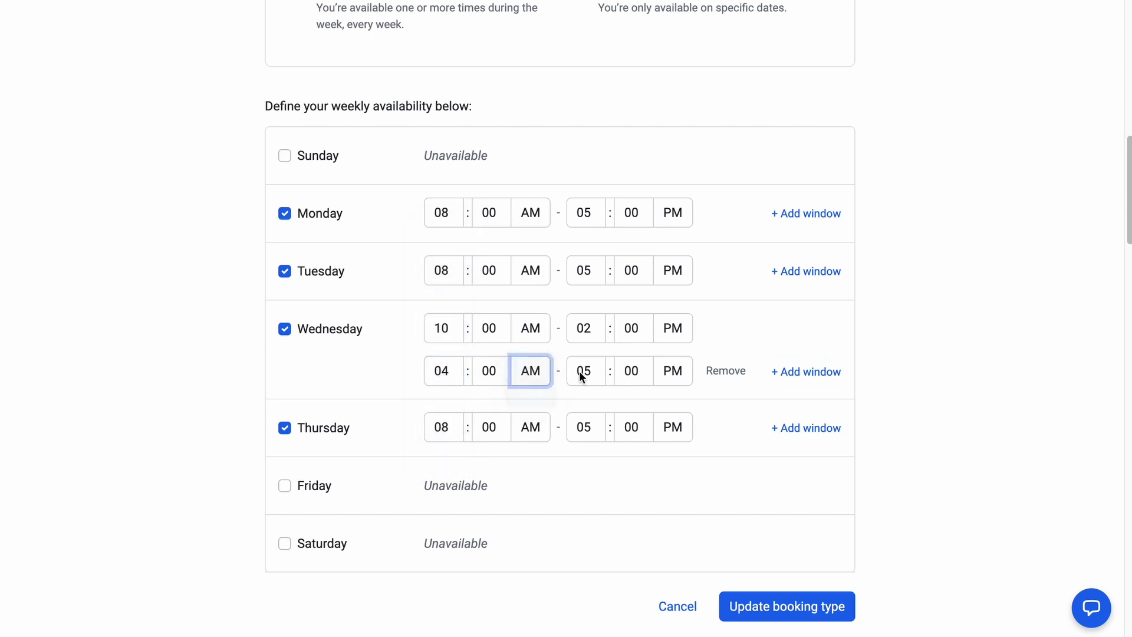
pyautogui.click(581, 370)
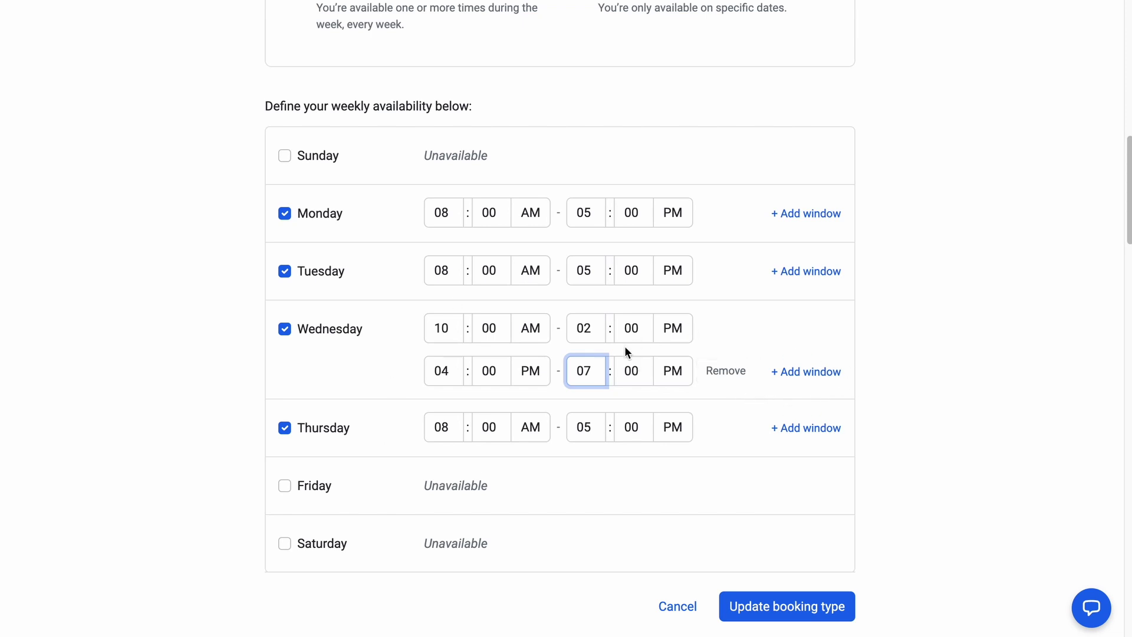
# Step: Enable unavailable dates and add 28/02/2024 as a date excluded from the weekly availability
pyautogui.scroll(-3, 625, 349)
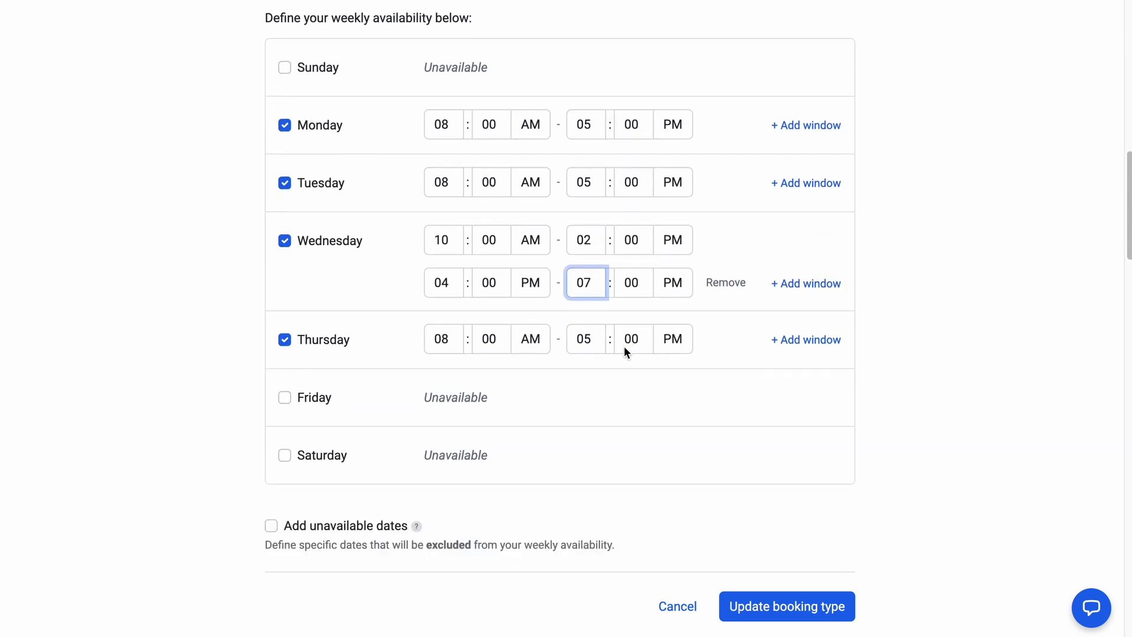
pyautogui.scroll(-3, 624, 346)
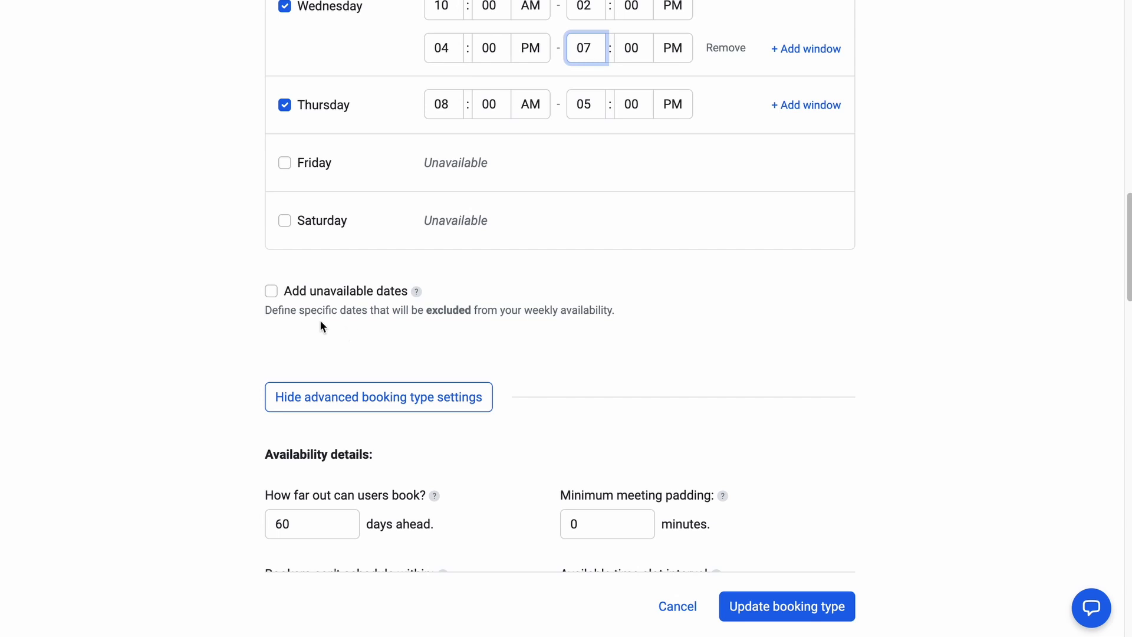
pyautogui.click(271, 291)
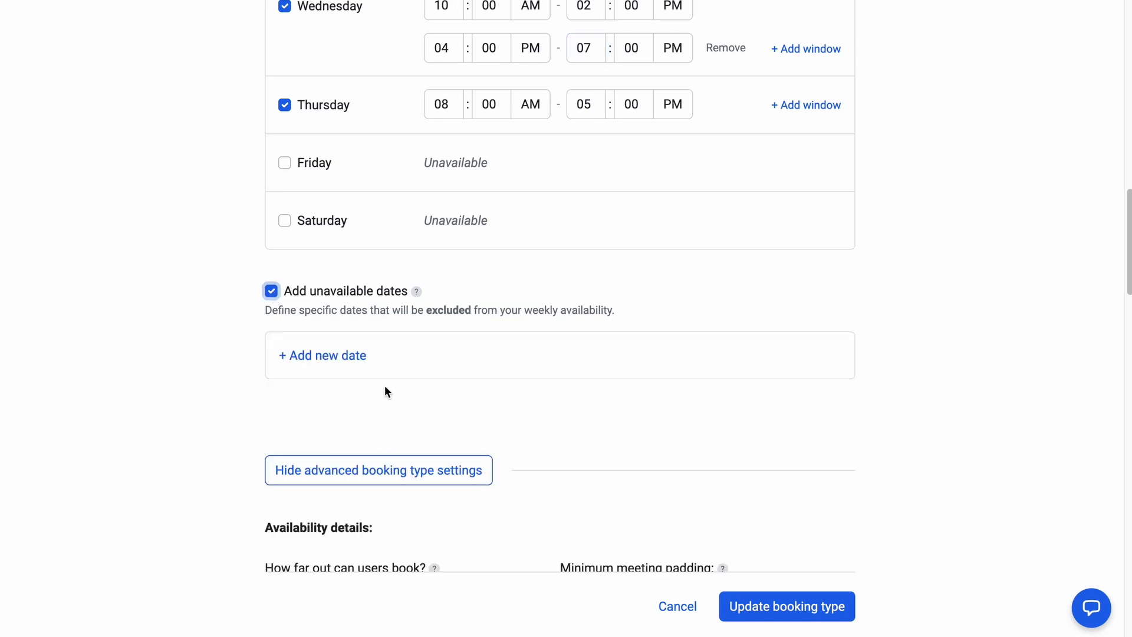
pyautogui.click(334, 357)
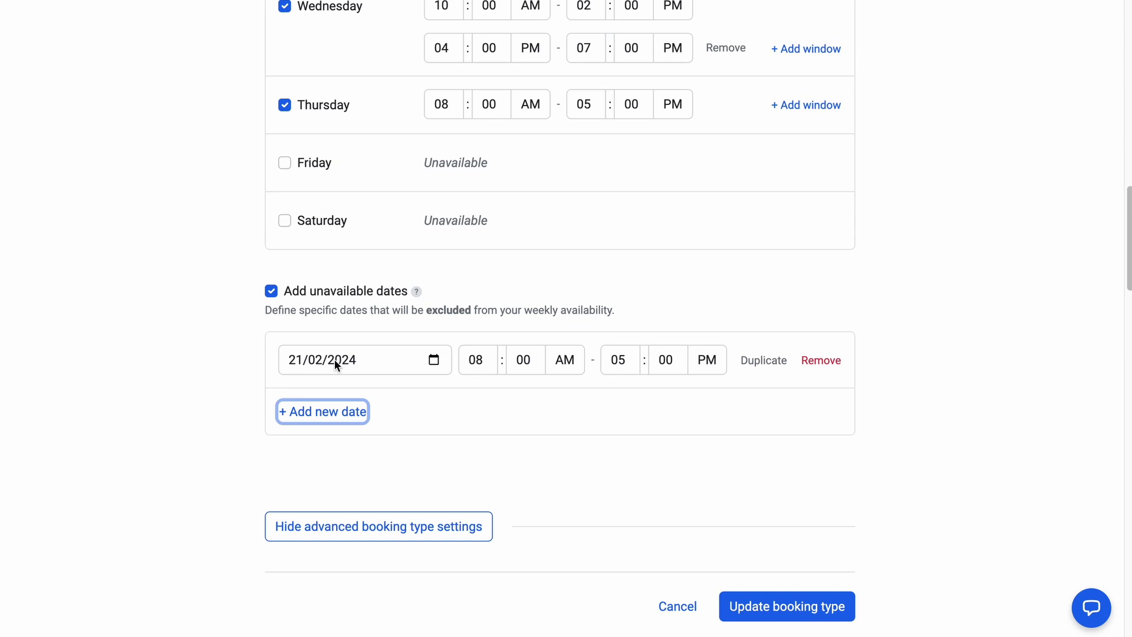
pyautogui.click(437, 357)
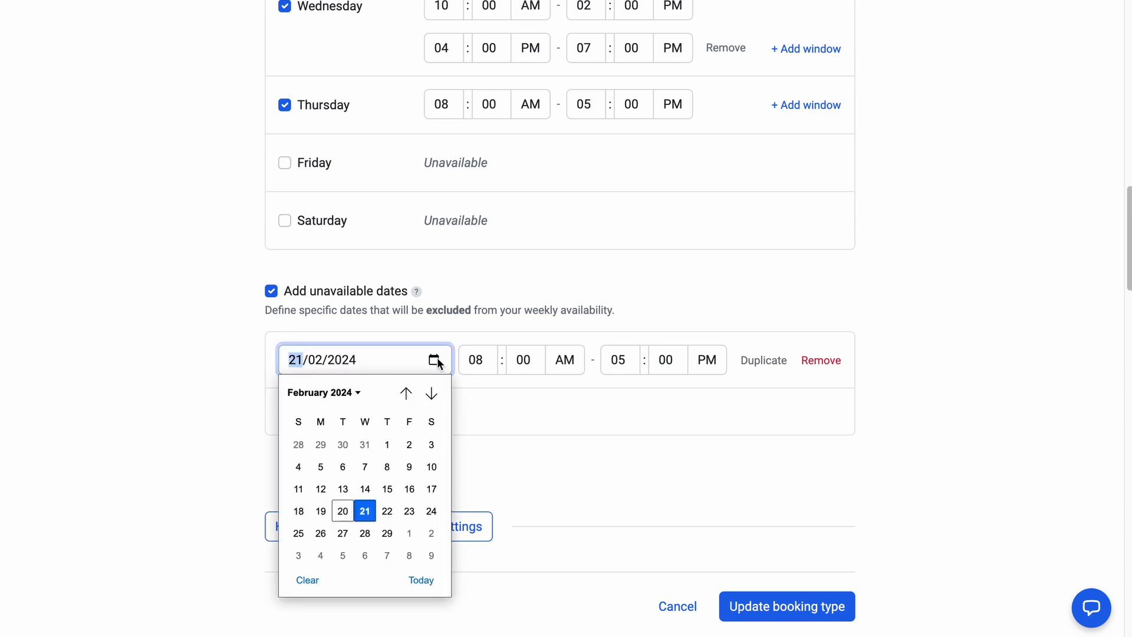
pyautogui.click(365, 533)
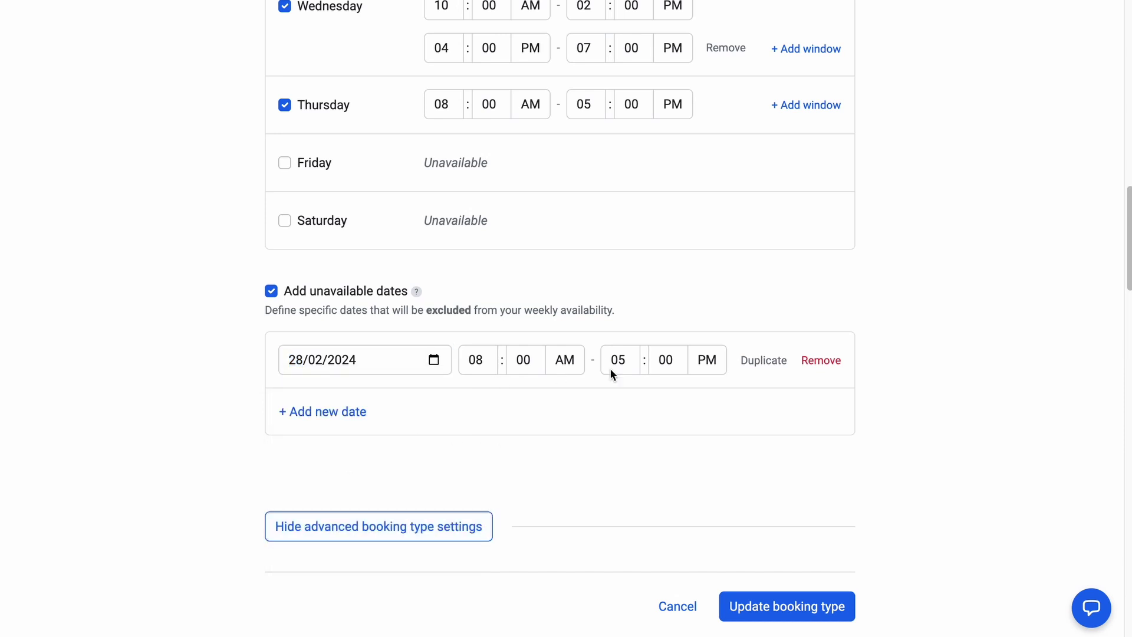
# Step: Set how far out users can book to 30 days ahead in the availability details
pyautogui.scroll(-2, 793, 422)
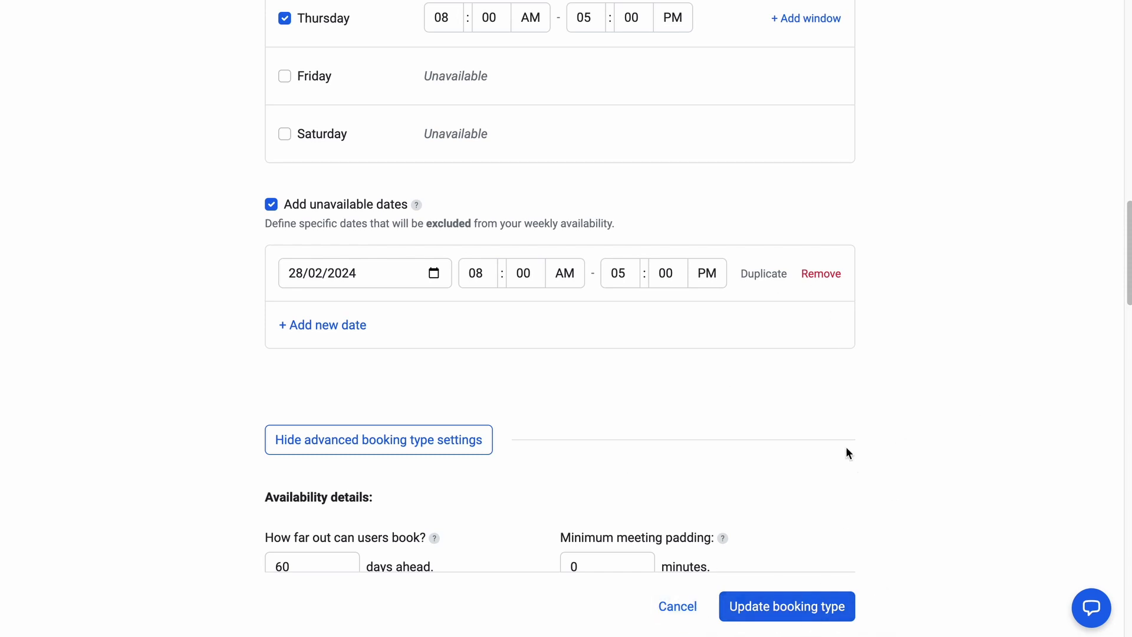
pyautogui.scroll(-1, 845, 449)
pyautogui.scroll(-4, 845, 449)
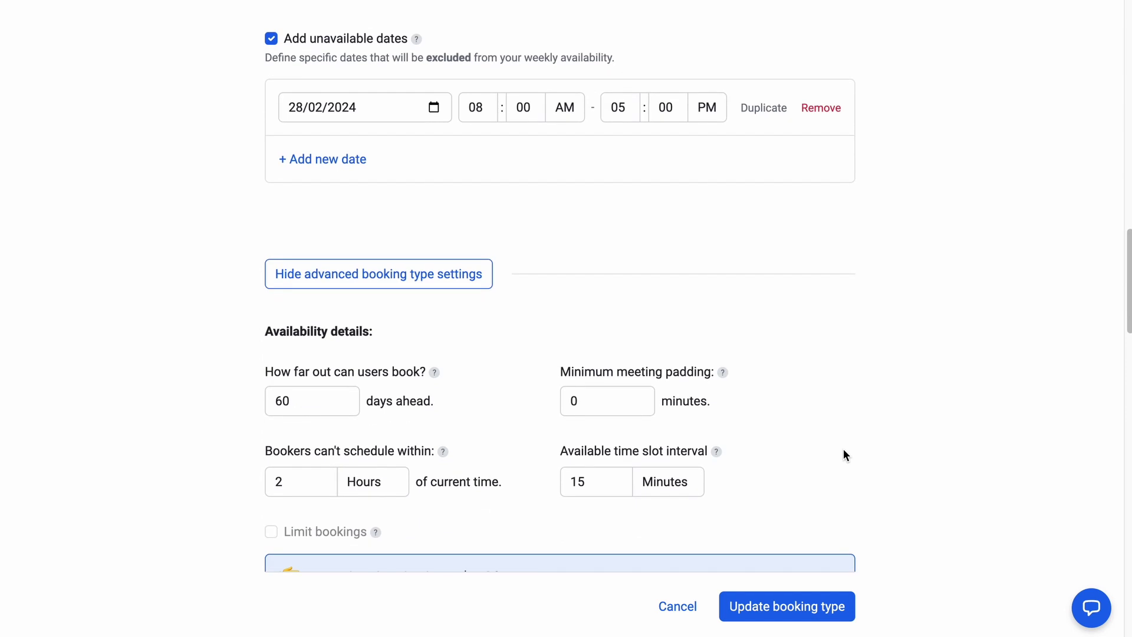
pyautogui.scroll(-2, 845, 454)
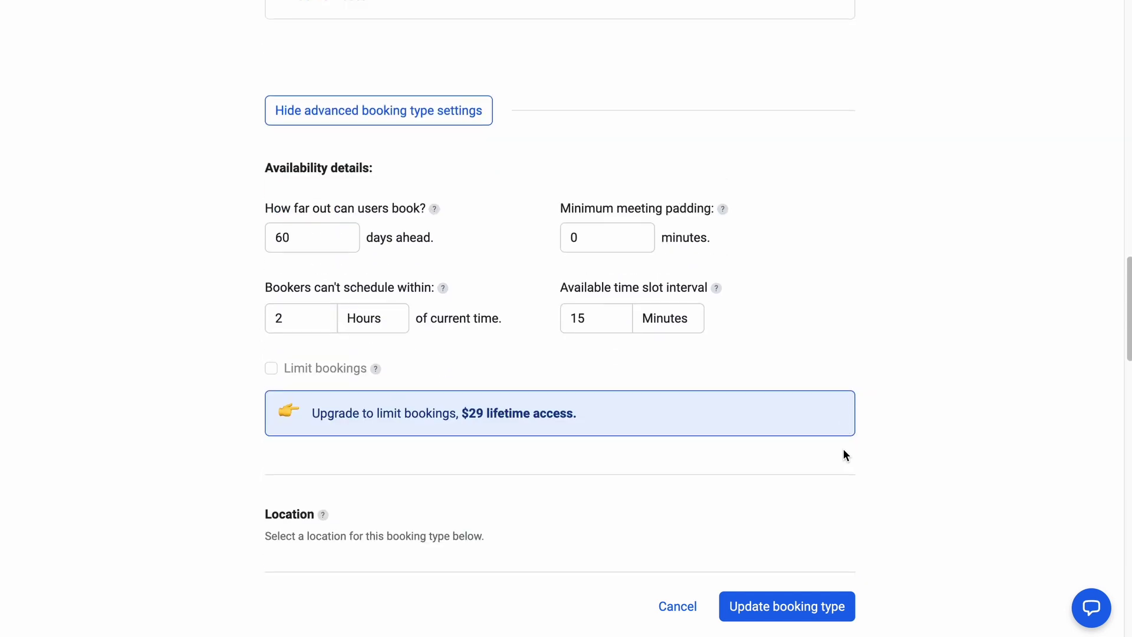
pyautogui.scroll(-1, 843, 454)
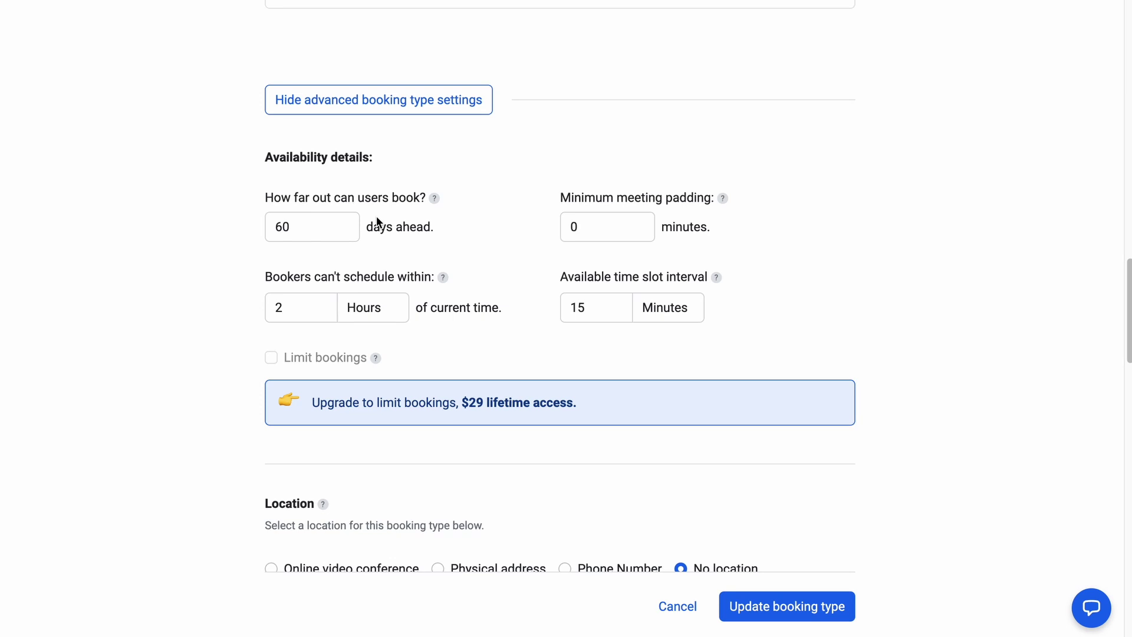
pyautogui.click(308, 228)
pyautogui.doubleClick(308, 227)
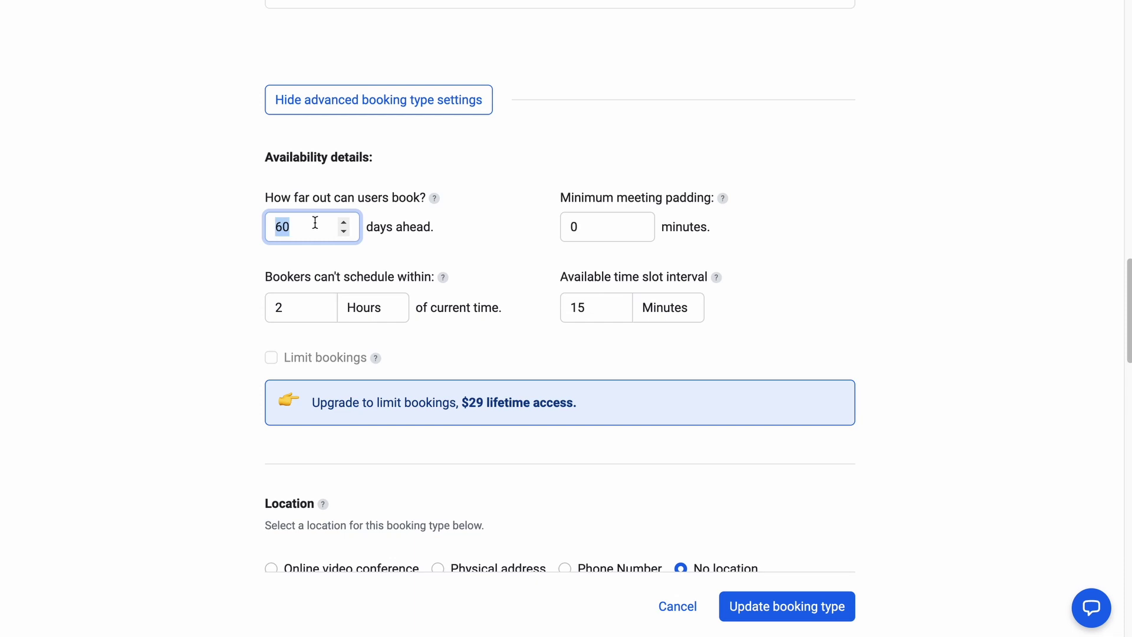
pyautogui.write('30')
# Step: Set the minimum meeting padding to 15 minutes
pyautogui.click(607, 227)
pyautogui.press('BackSpace')
pyautogui.write('15')
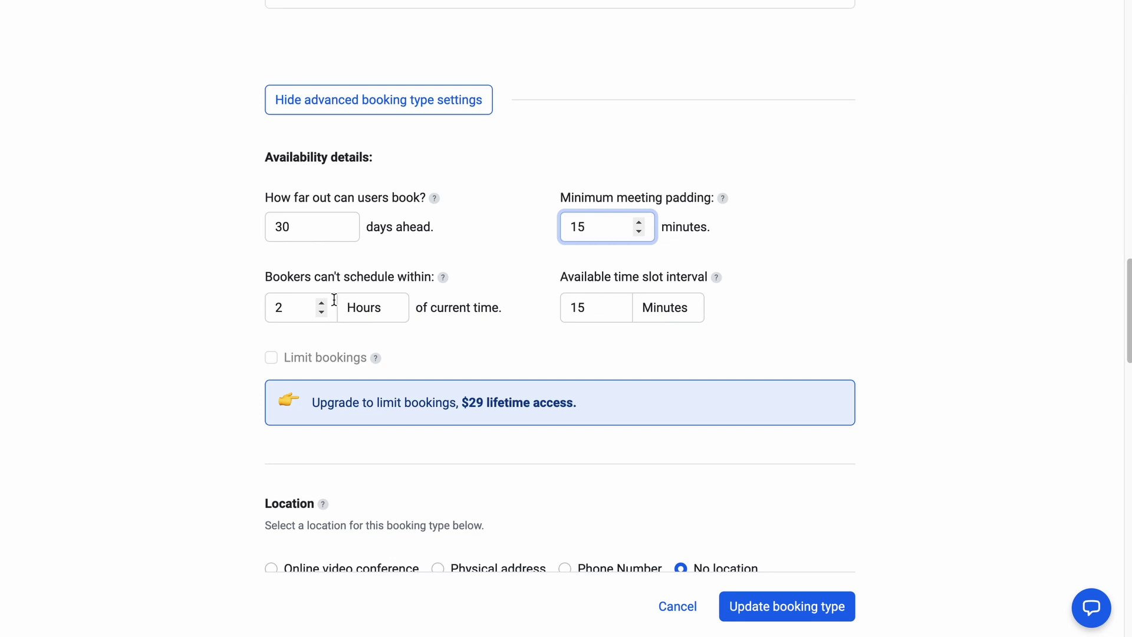
# Step: Prevent bookers from scheduling within 48 hours of the current time
pyautogui.click(298, 307)
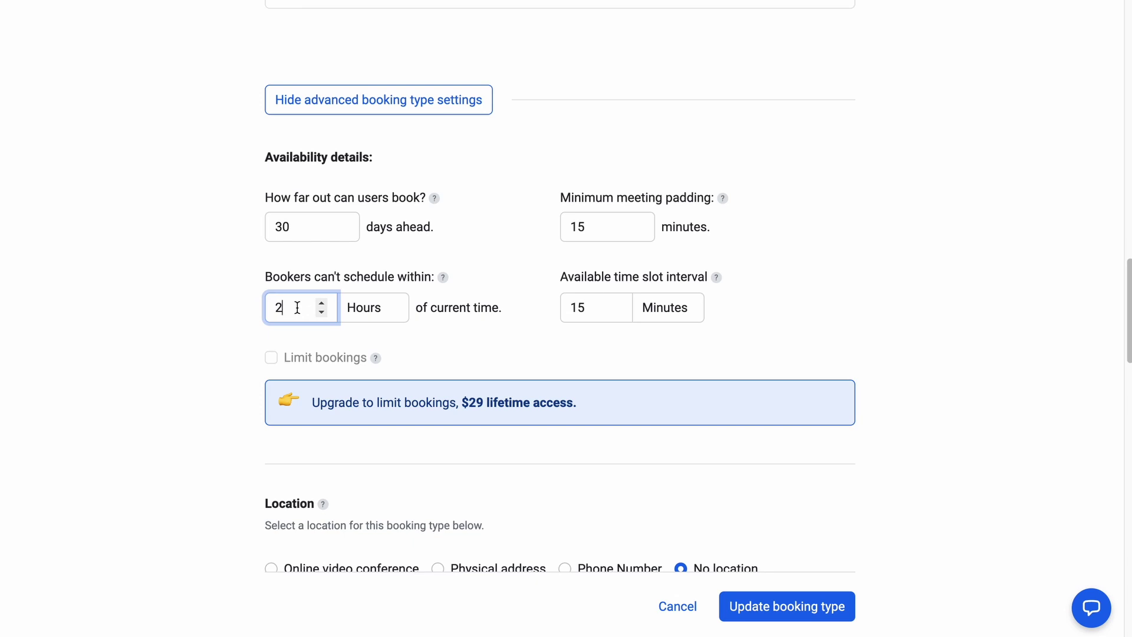
pyautogui.press('BackSpace')
pyautogui.write('48')
pyautogui.click(519, 313)
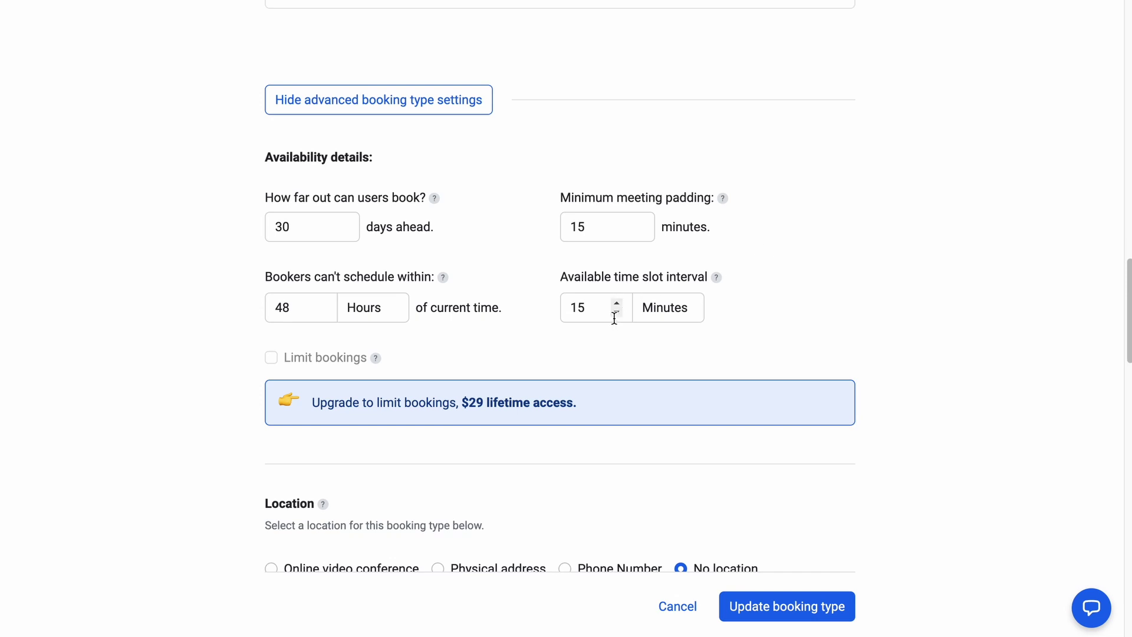
# Step: Set the available time slot interval to 60 minutes
pyautogui.click(593, 307)
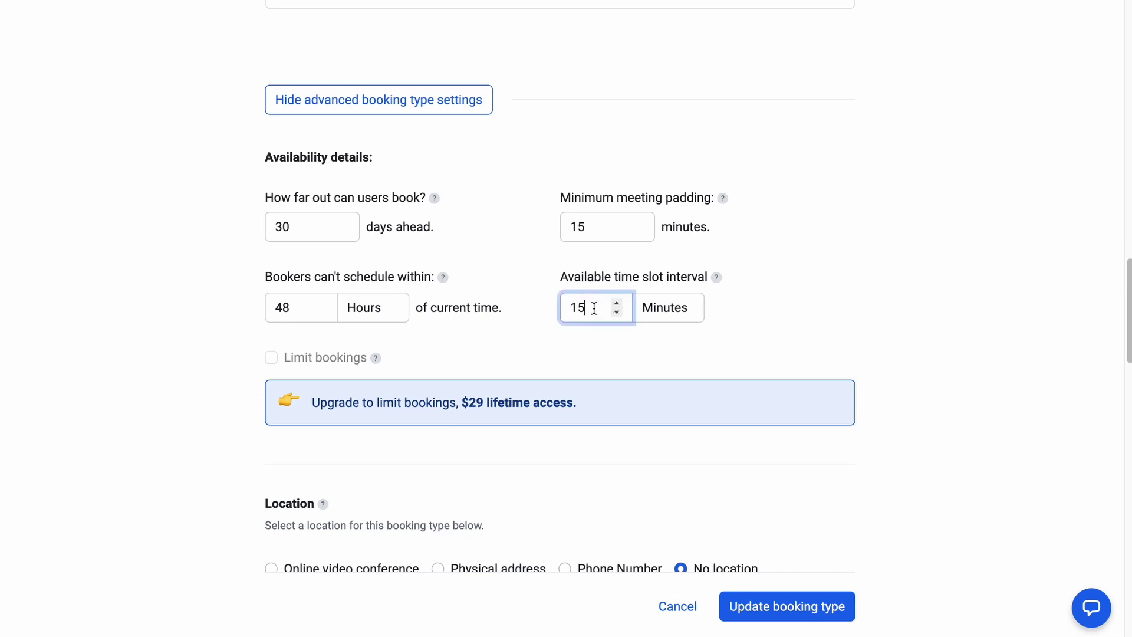
pyautogui.press('BackSpace')
pyautogui.press('BackSpace')
pyautogui.write('60')
pyautogui.click(907, 290)
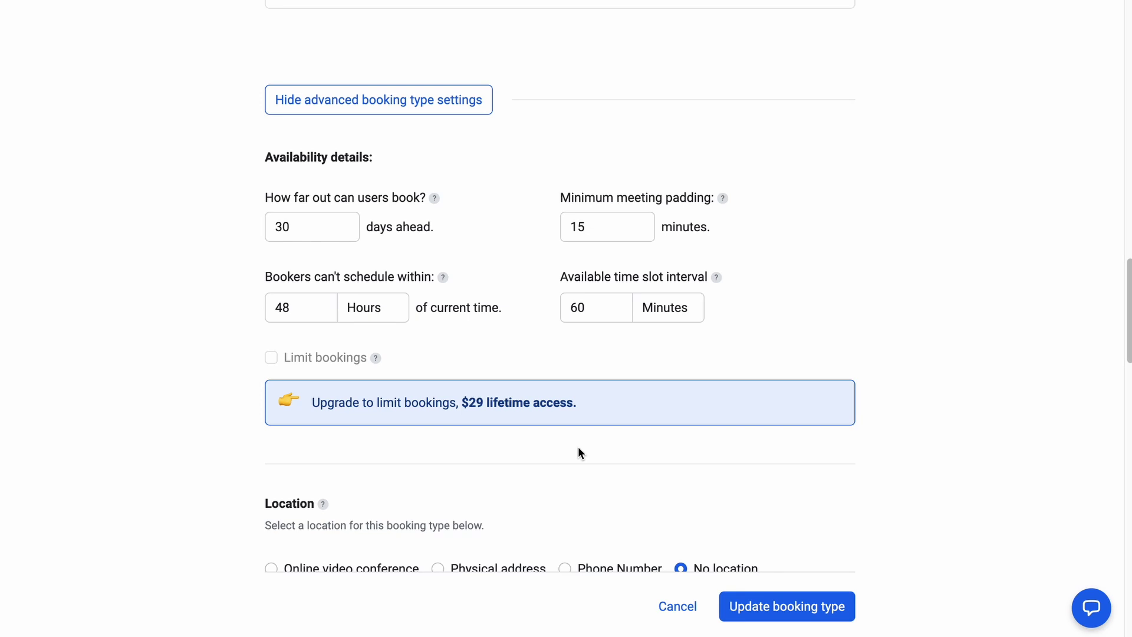
# Step: Try the phone number and physical address options for the booking type's location
pyautogui.scroll(-4, 578, 453)
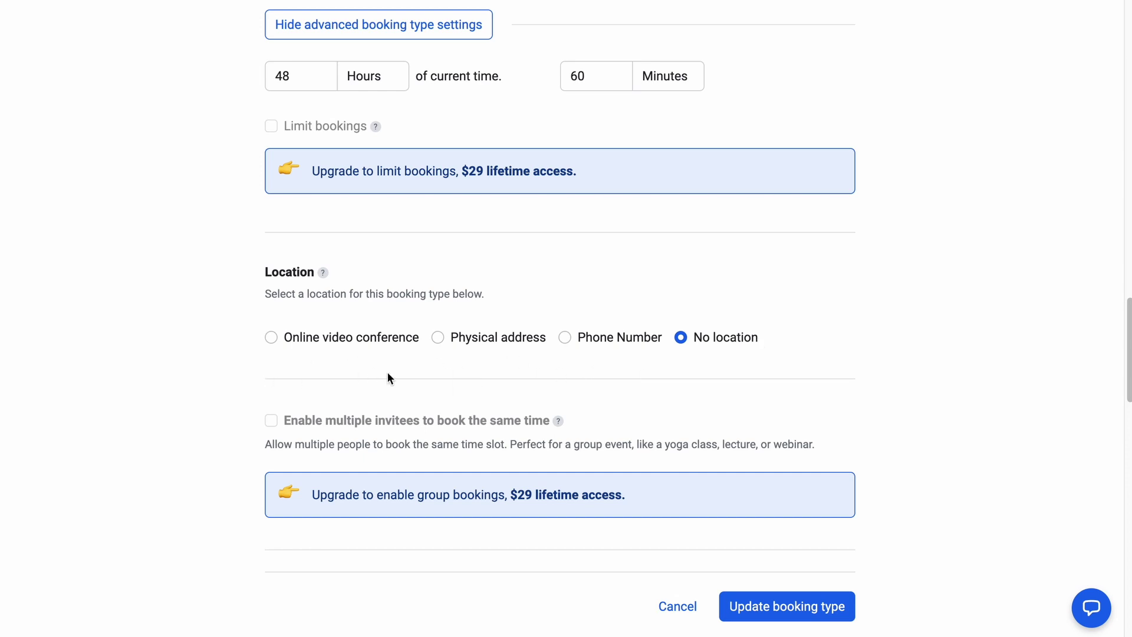
pyautogui.click(567, 338)
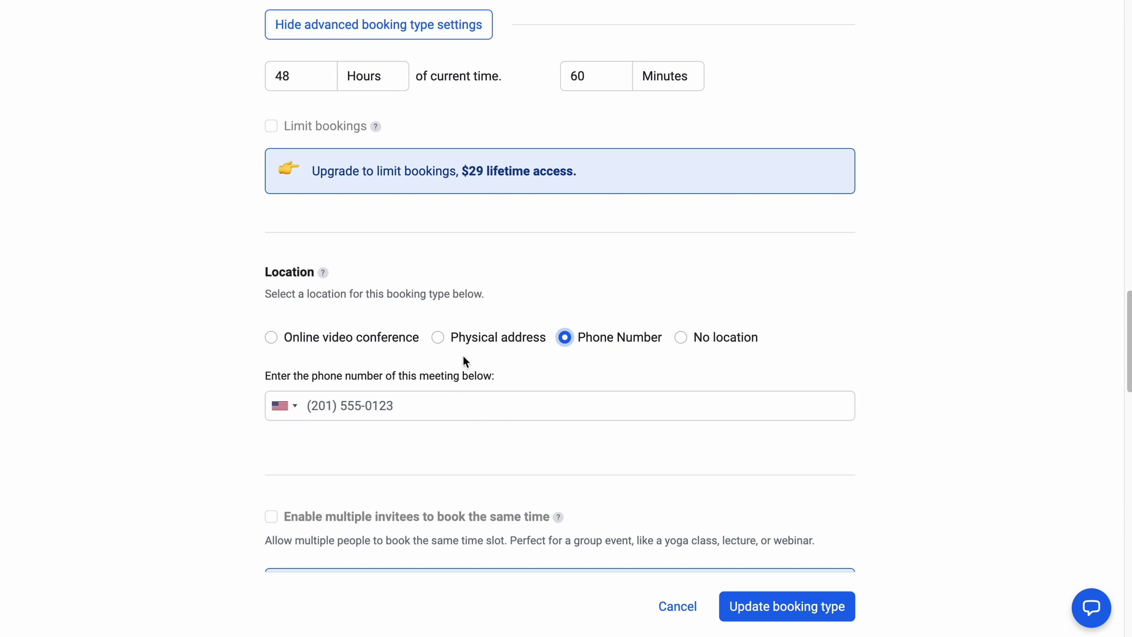
pyautogui.click(438, 337)
pyautogui.click(309, 412)
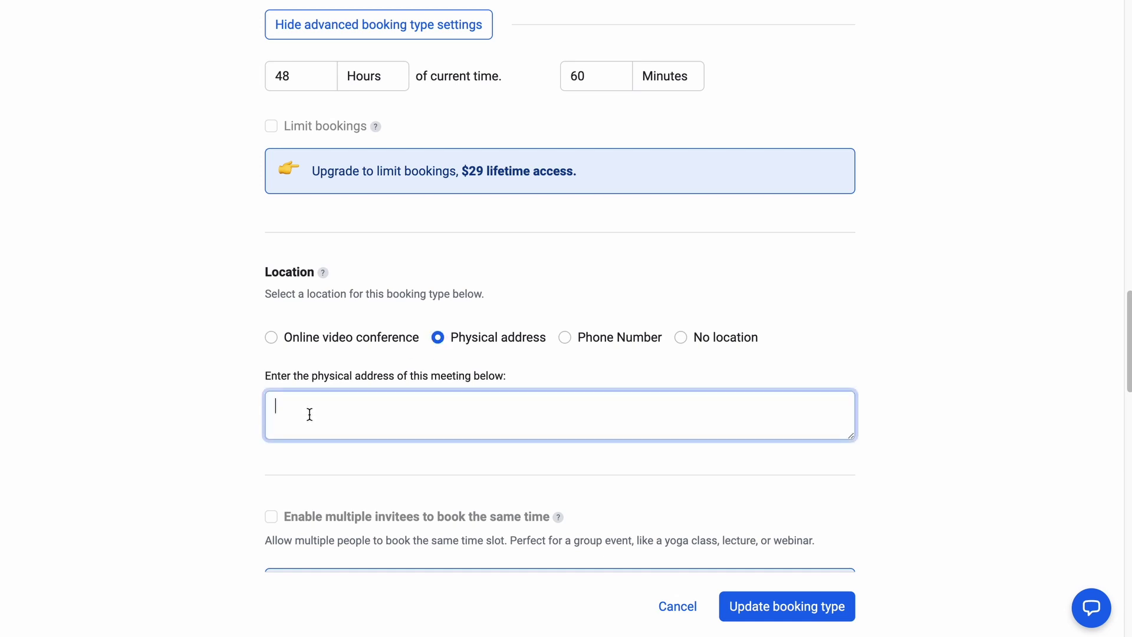
pyautogui.hotkey('shift', 'Tab')
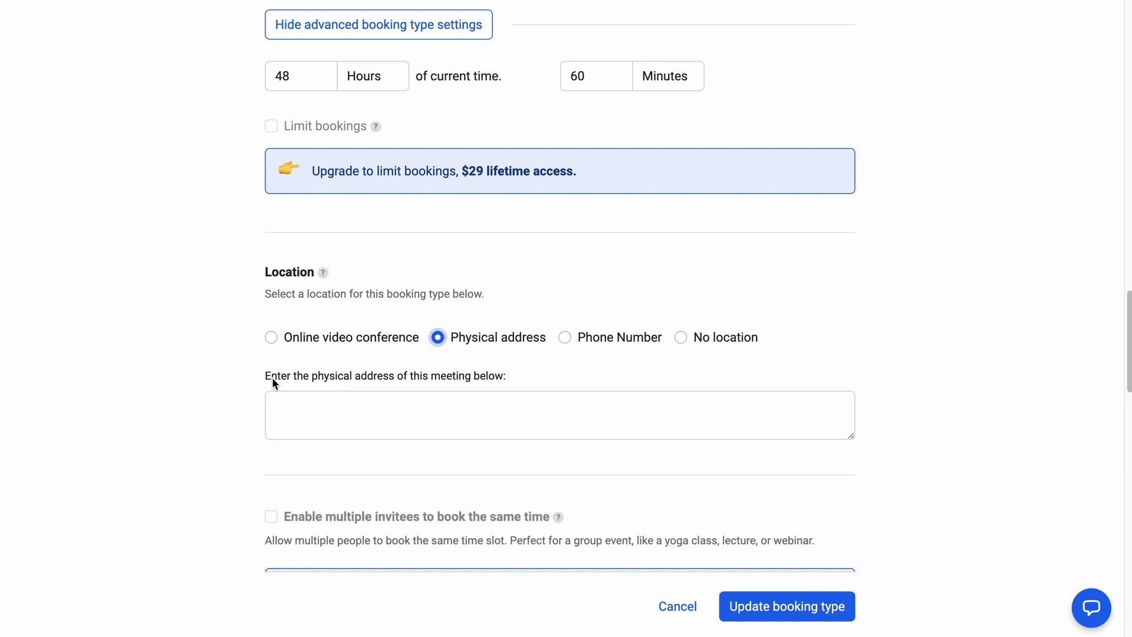
# Step: Set the location to online video conference, keeping Static link as the link source
pyautogui.click(270, 335)
pyautogui.click(330, 406)
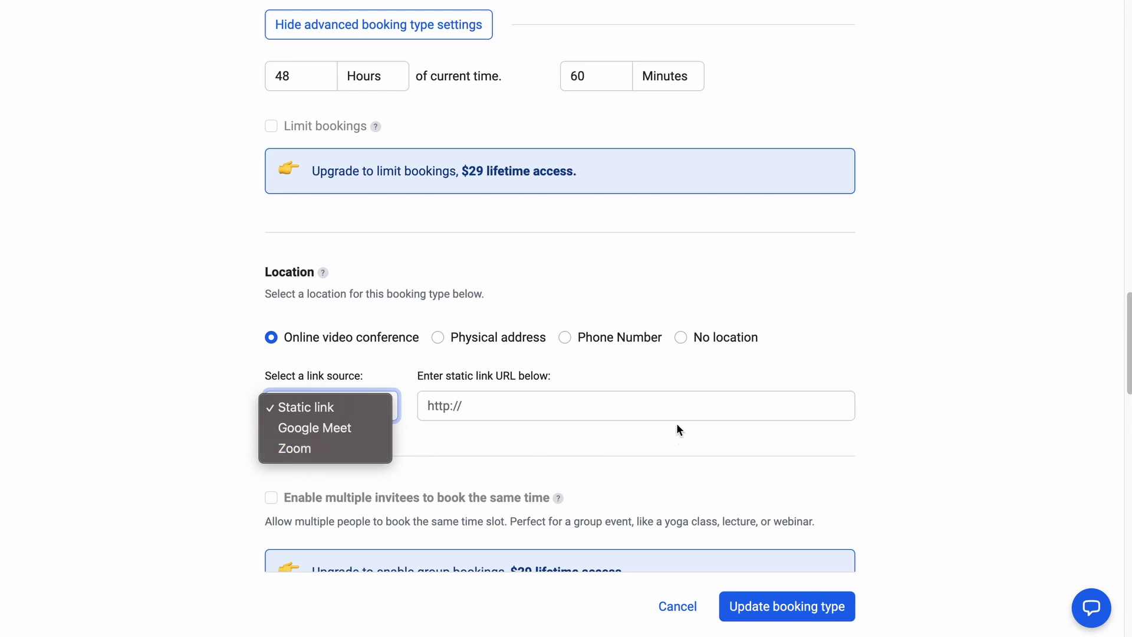
pyautogui.click(562, 404)
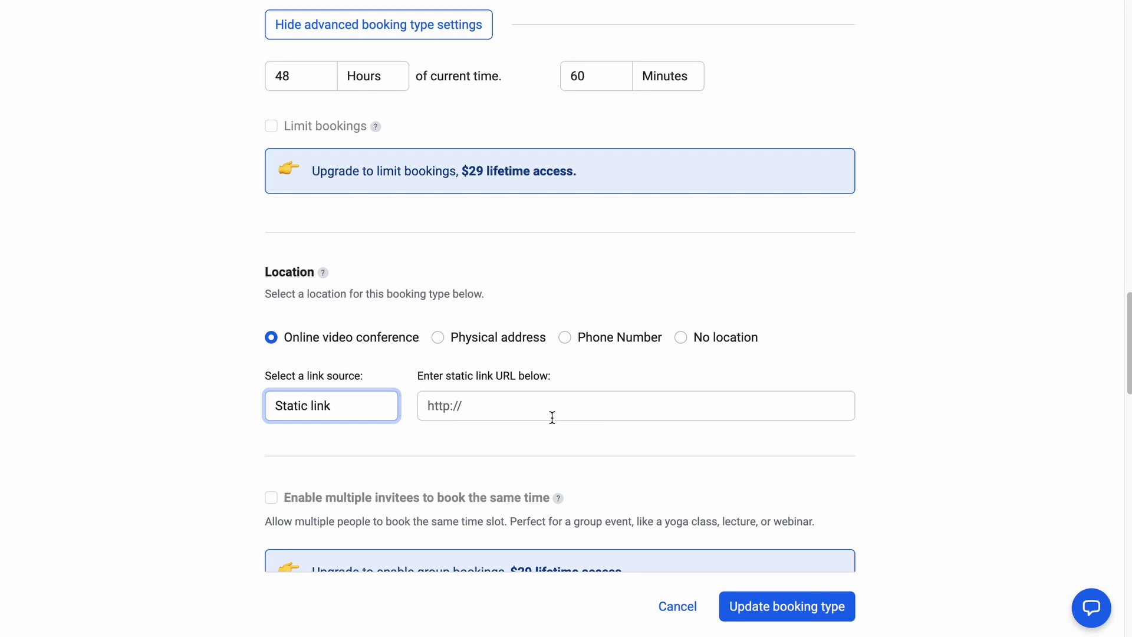
# Step: Add a required invitee question reading "¿por que quieres empezar a trabajar por internet?"
pyautogui.scroll(-4, 819, 422)
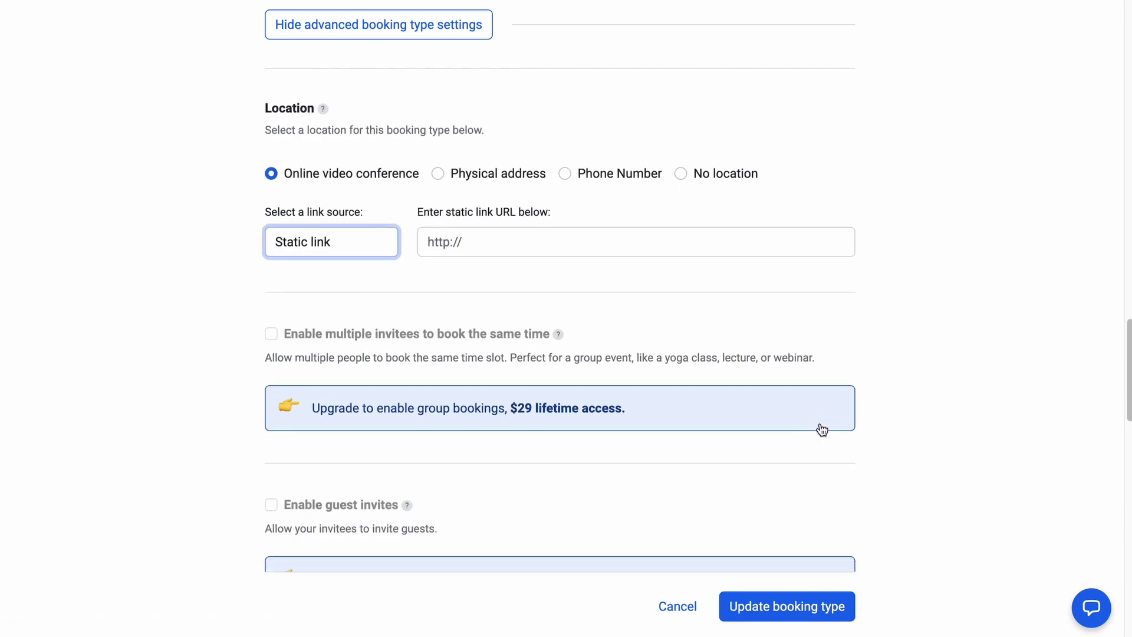
pyautogui.scroll(-1, 821, 429)
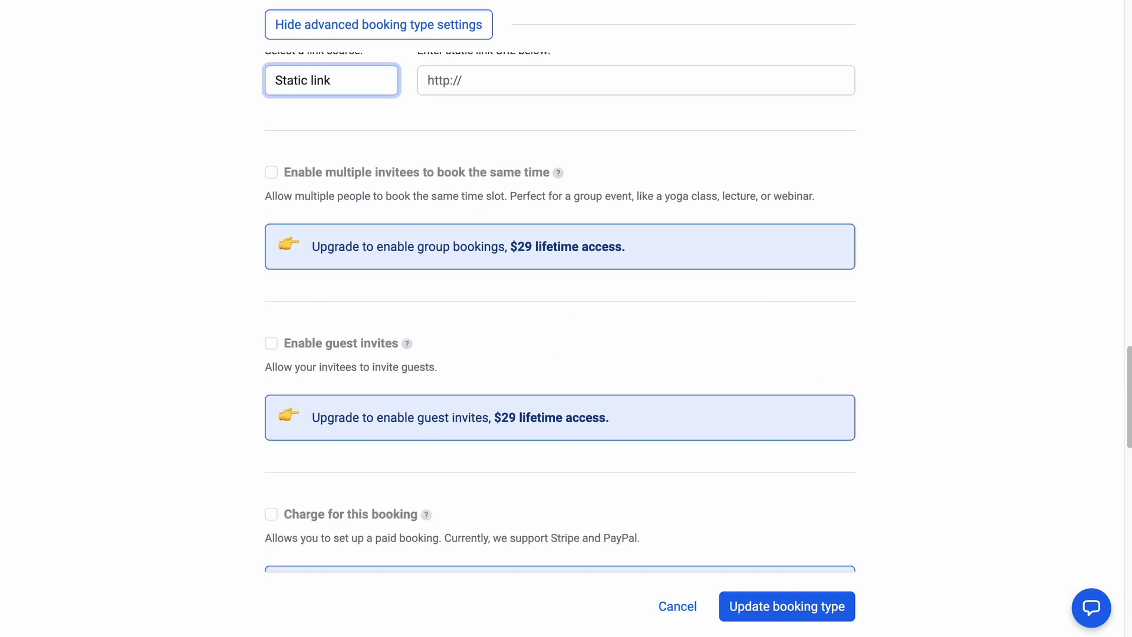
pyautogui.moveTo(1129, 389)
pyautogui.mouseDown()
pyautogui.moveTo(1129, 433)
pyautogui.moveTo(1128, 407)
pyautogui.mouseUp()
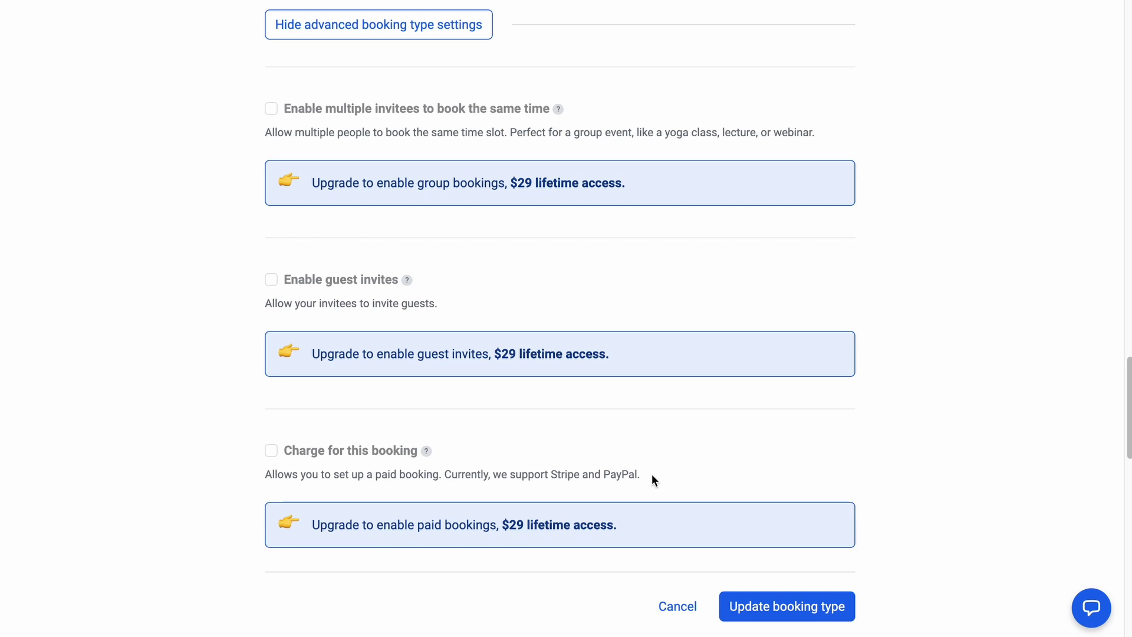
pyautogui.scroll(-5, 571, 476)
pyautogui.scroll(-2, 570, 476)
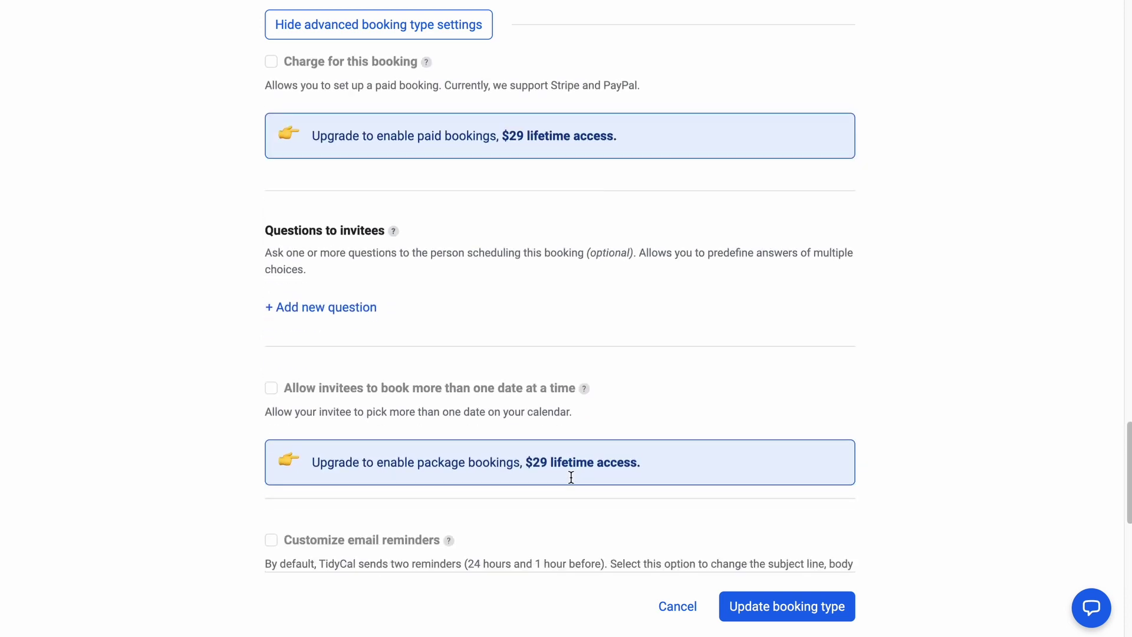
pyautogui.click(328, 309)
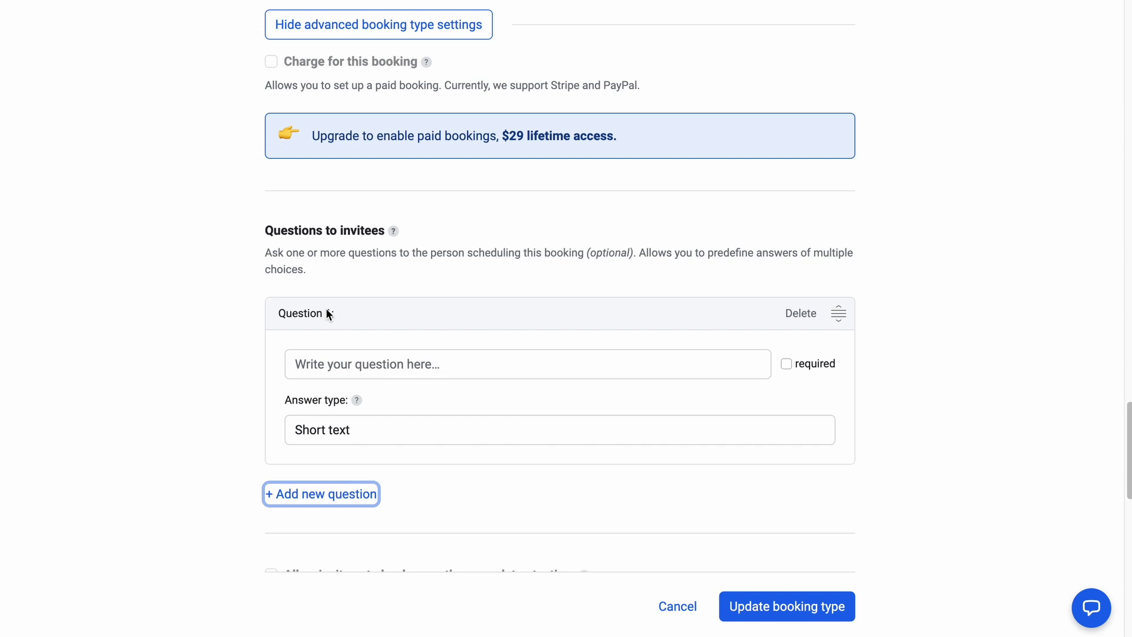
pyautogui.click(345, 366)
pyautogui.write('¿por que quieres empezar a trabajar por internet?')
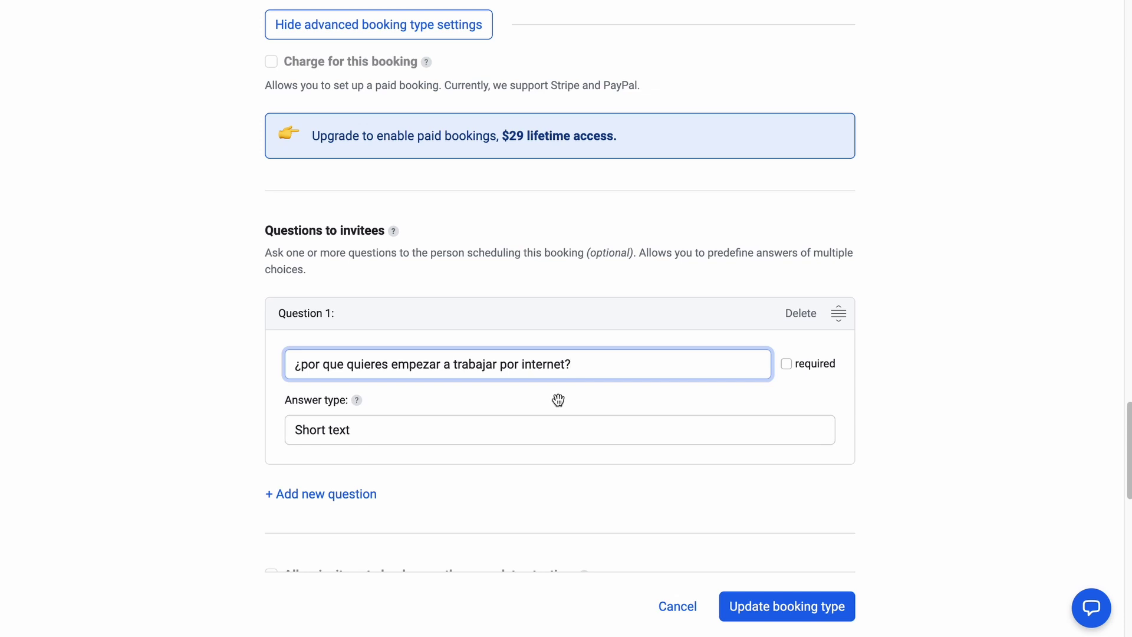
pyautogui.click(786, 364)
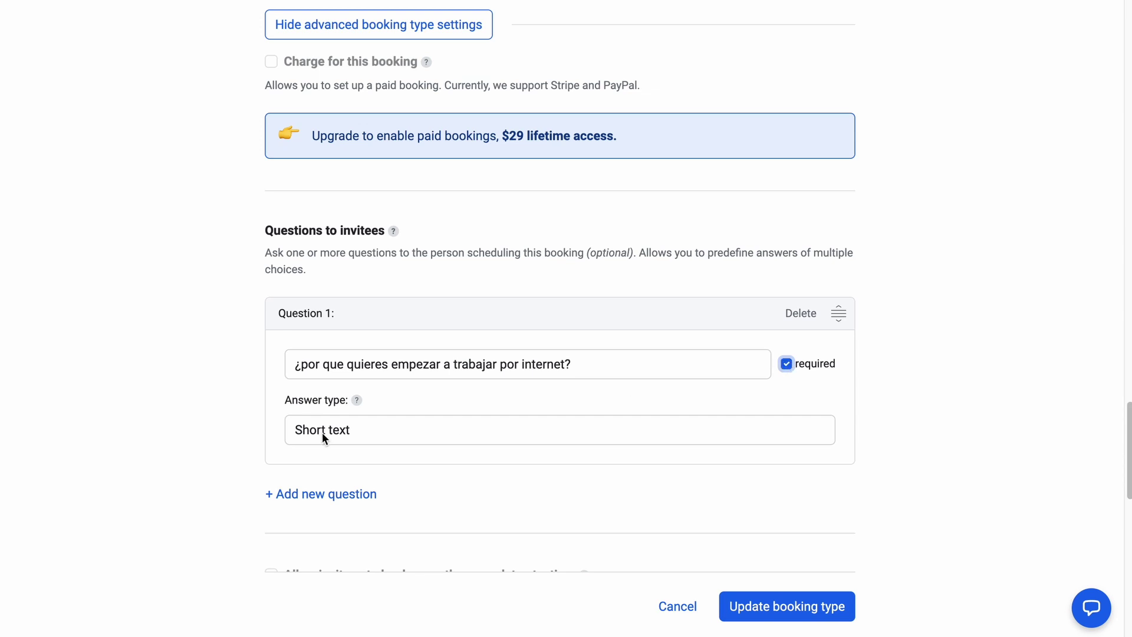
# Step: Set the answer type of the first invitee question to Long text
pyautogui.click(357, 436)
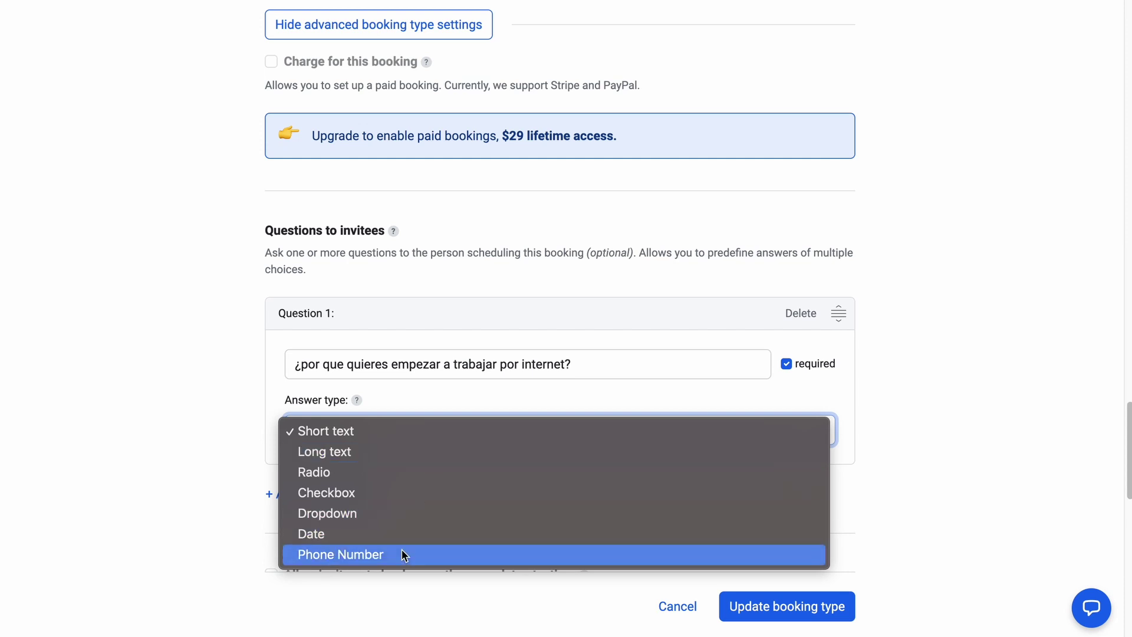
pyautogui.click(338, 452)
pyautogui.click(330, 437)
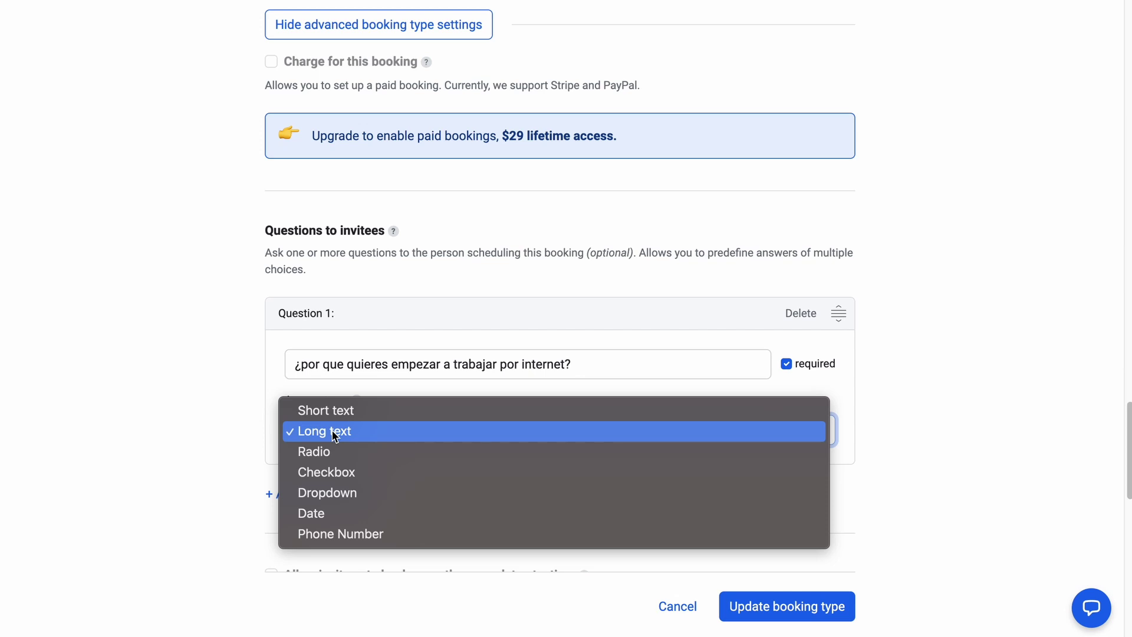
pyautogui.click(333, 435)
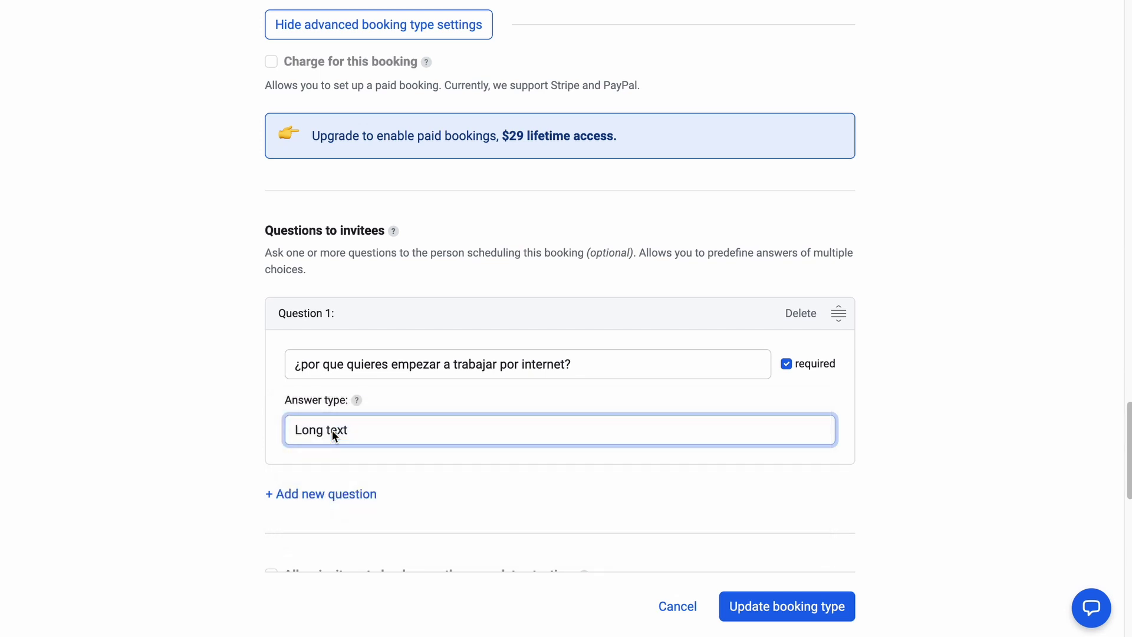
# Step: Add a second invitee question, "¿has trabajado de manera remota anteriormente?", with the Checkbox answer type
pyautogui.click(333, 494)
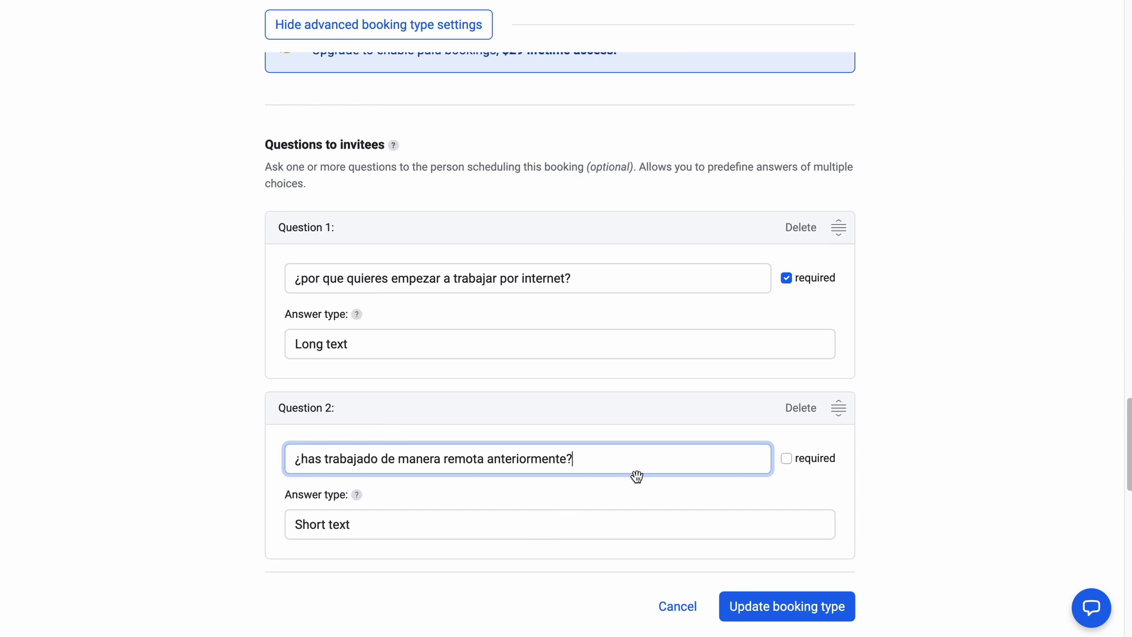
pyautogui.scroll(-2, 672, 475)
pyautogui.click(335, 433)
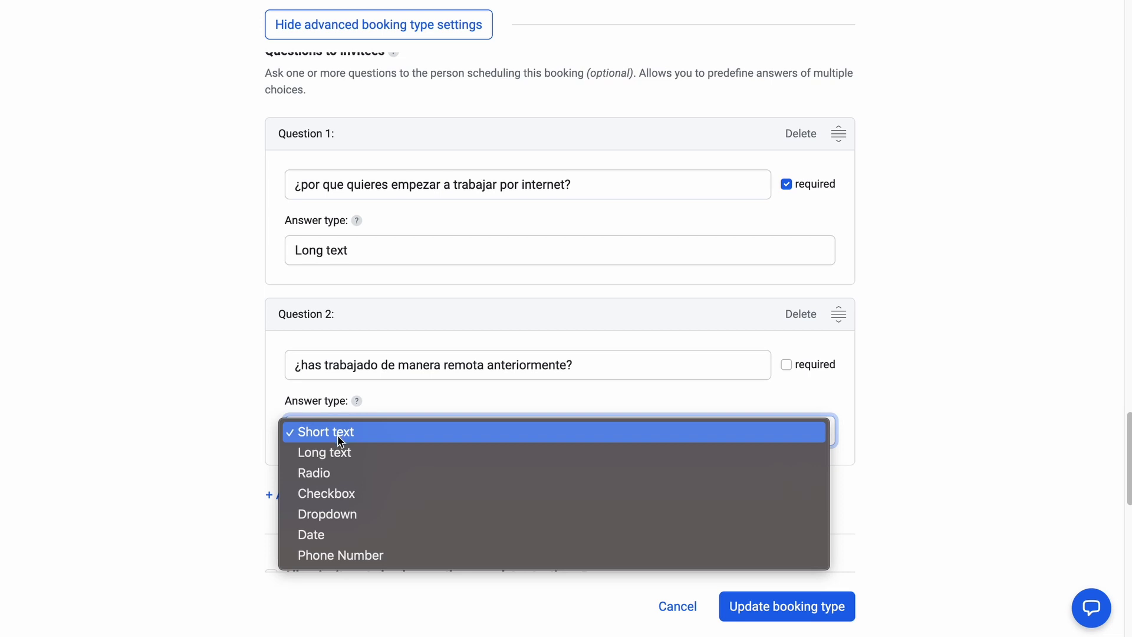
pyautogui.click(329, 493)
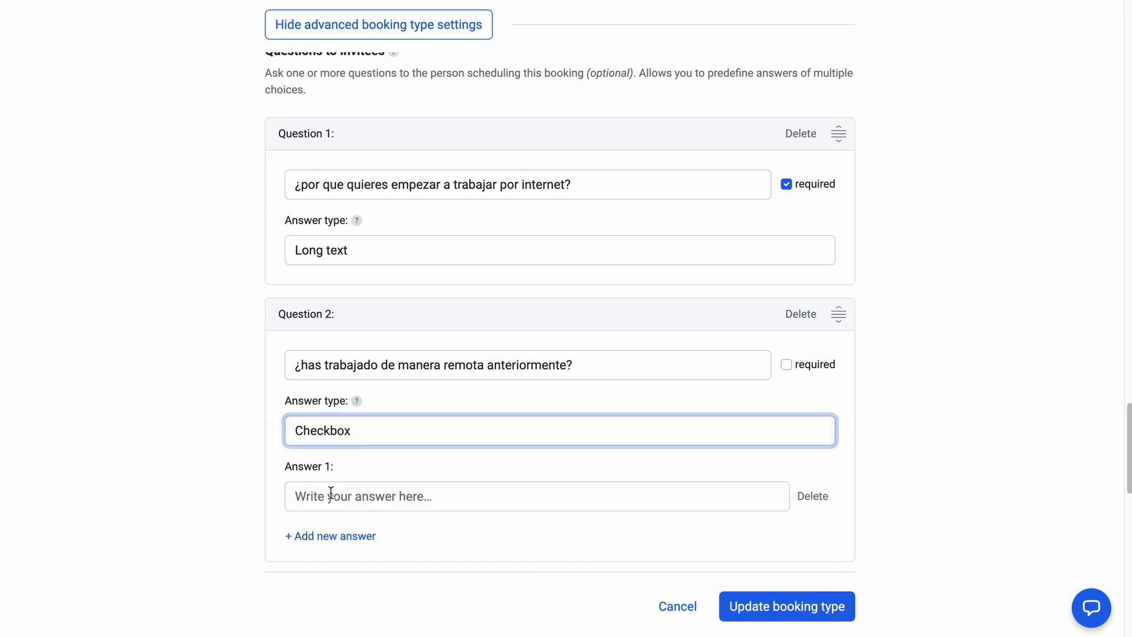
# Step: Enter "Si" and "No" as the two checkbox answers of the second question
pyautogui.click(330, 495)
pyautogui.write('Si')
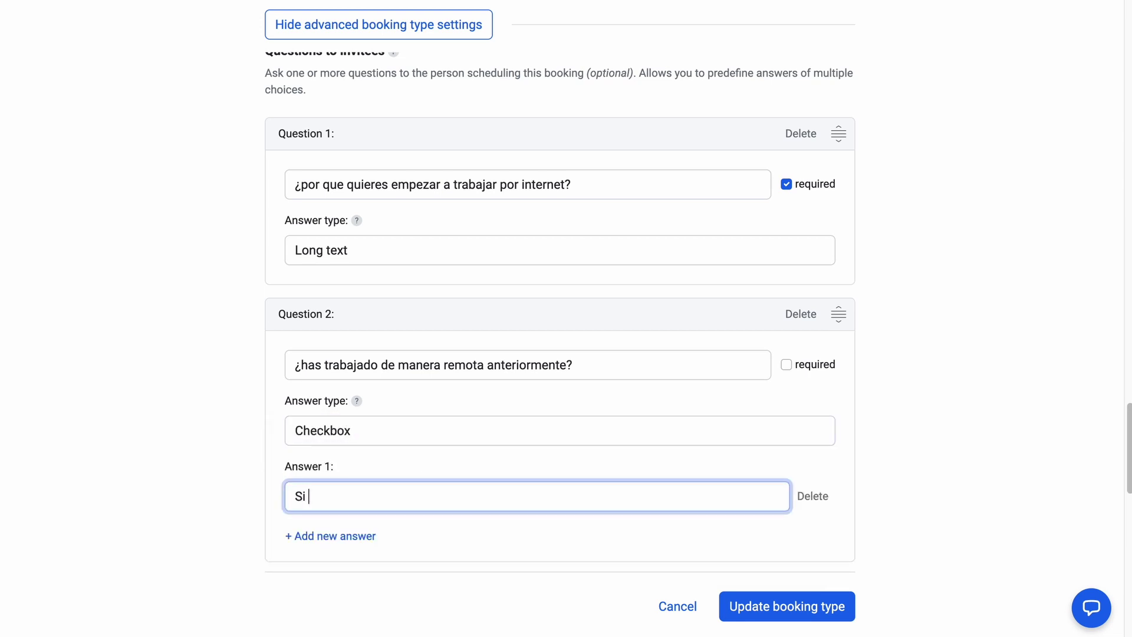
pyautogui.click(331, 538)
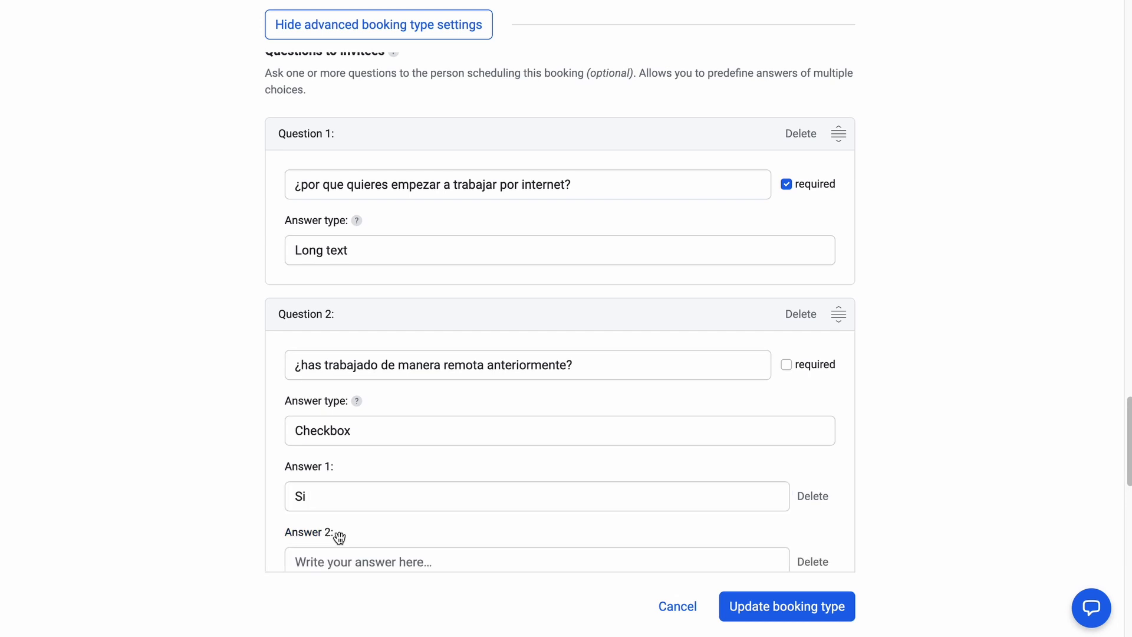
pyautogui.scroll(-1, 339, 537)
pyautogui.click(407, 533)
pyautogui.write('No')
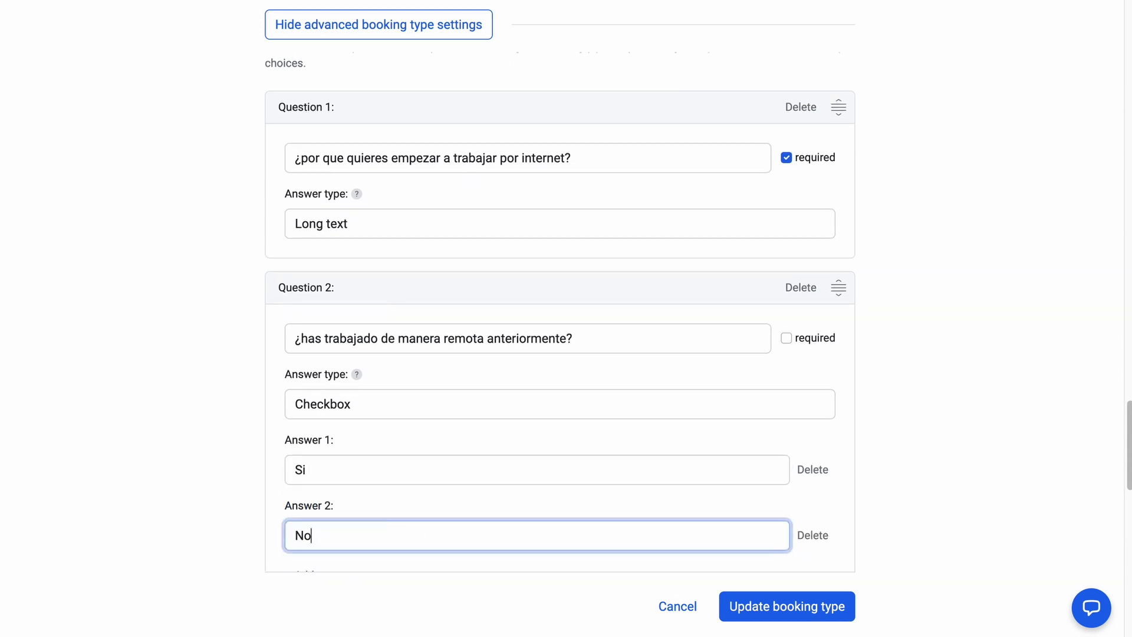
pyautogui.scroll(-3, 427, 486)
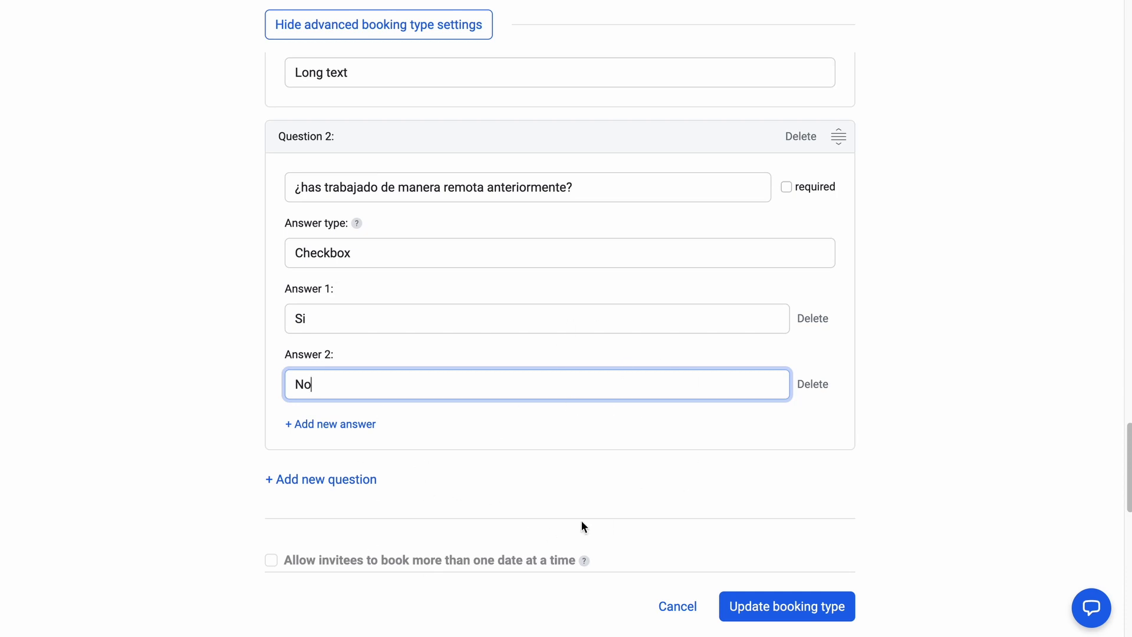
pyautogui.click(528, 486)
# Step: Review the remaining advanced settings down to the end of the form and save the updated booking type
pyautogui.scroll(-4, 942, 269)
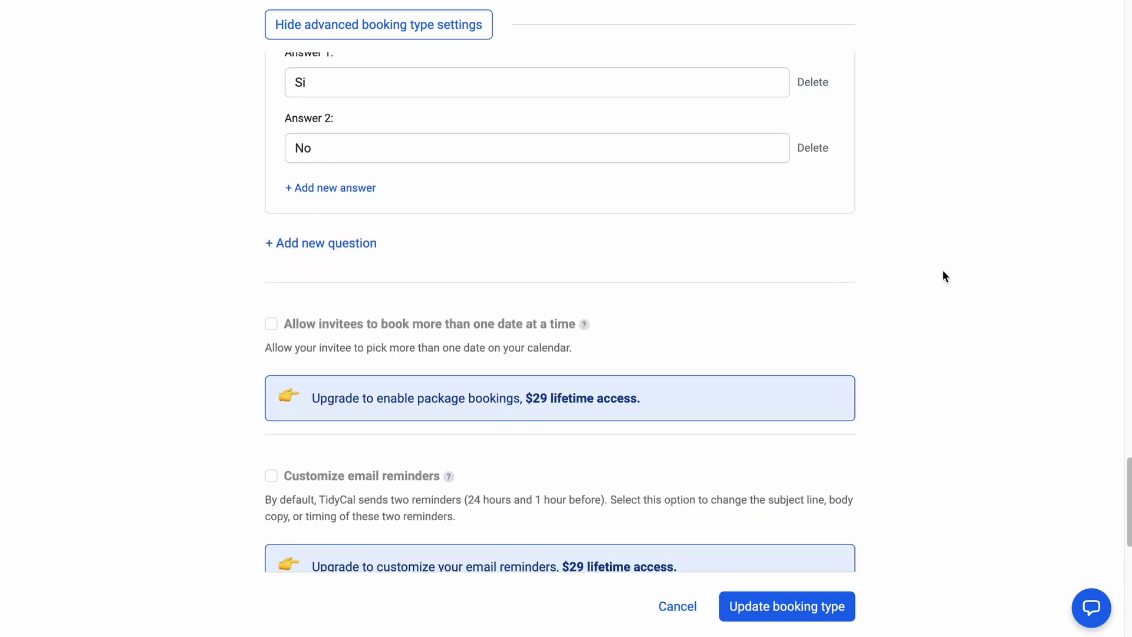
pyautogui.scroll(-3, 942, 270)
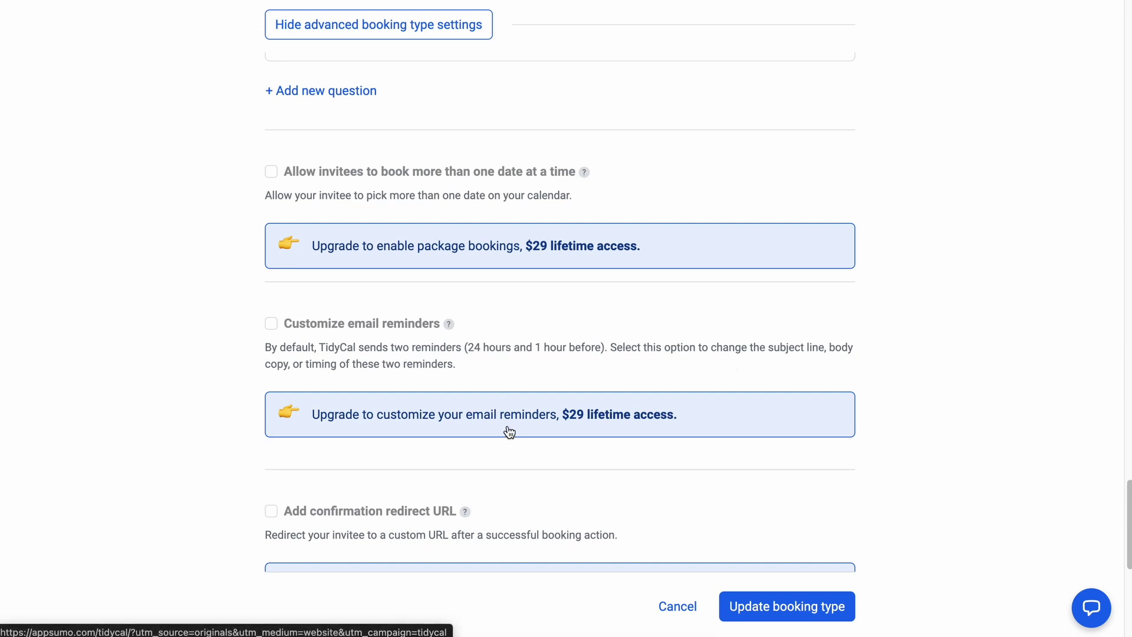
pyautogui.scroll(-3, 500, 299)
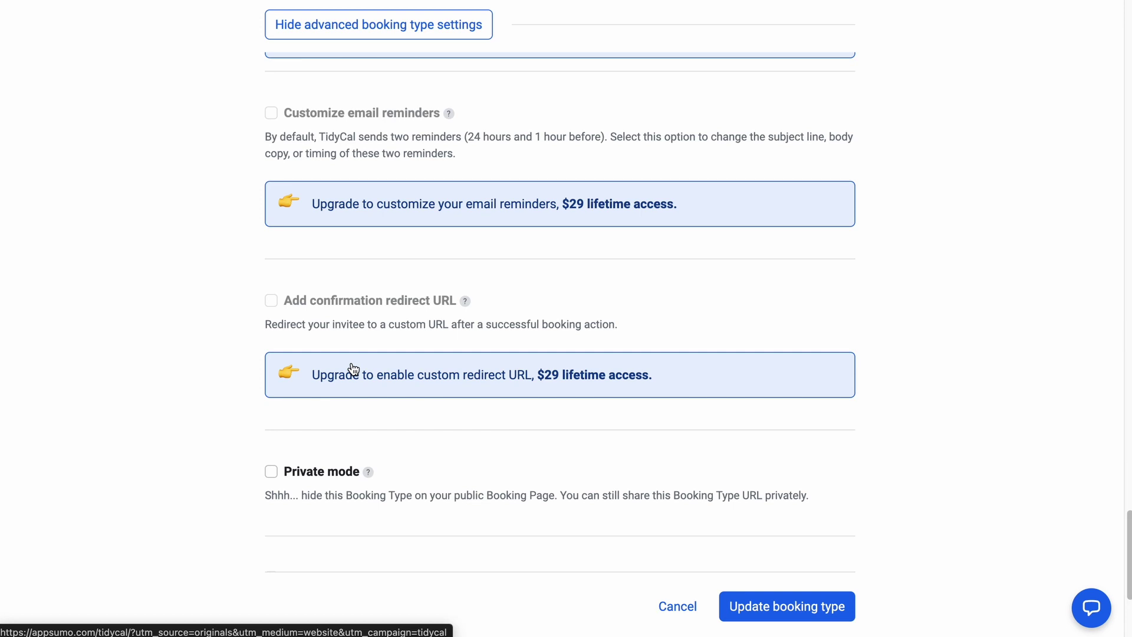
pyautogui.scroll(-5, 352, 368)
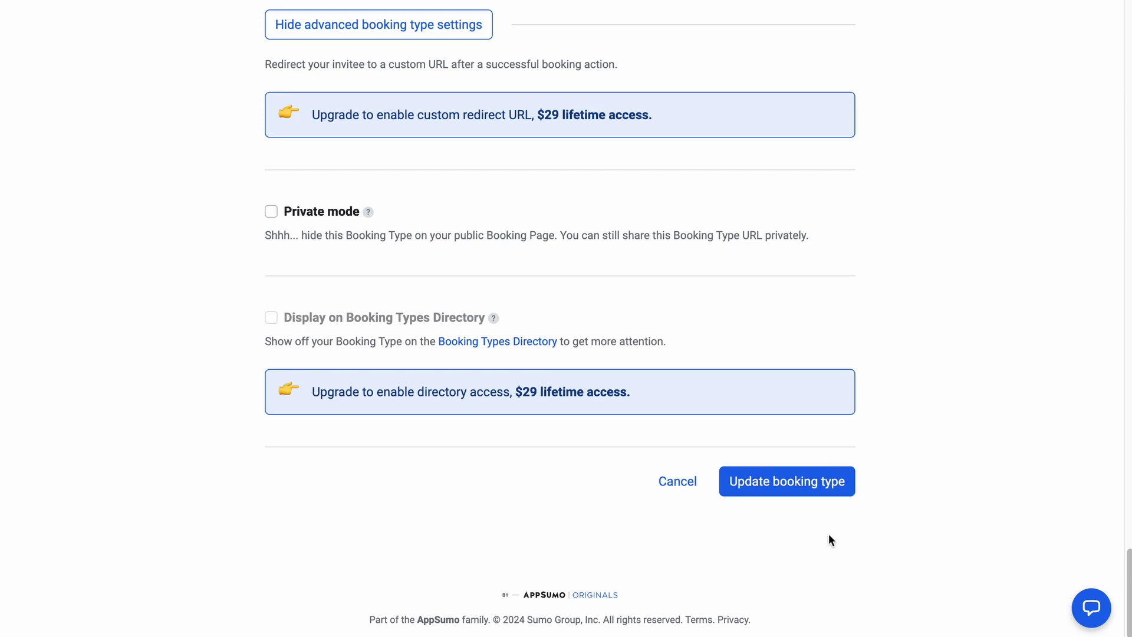
pyautogui.click(815, 488)
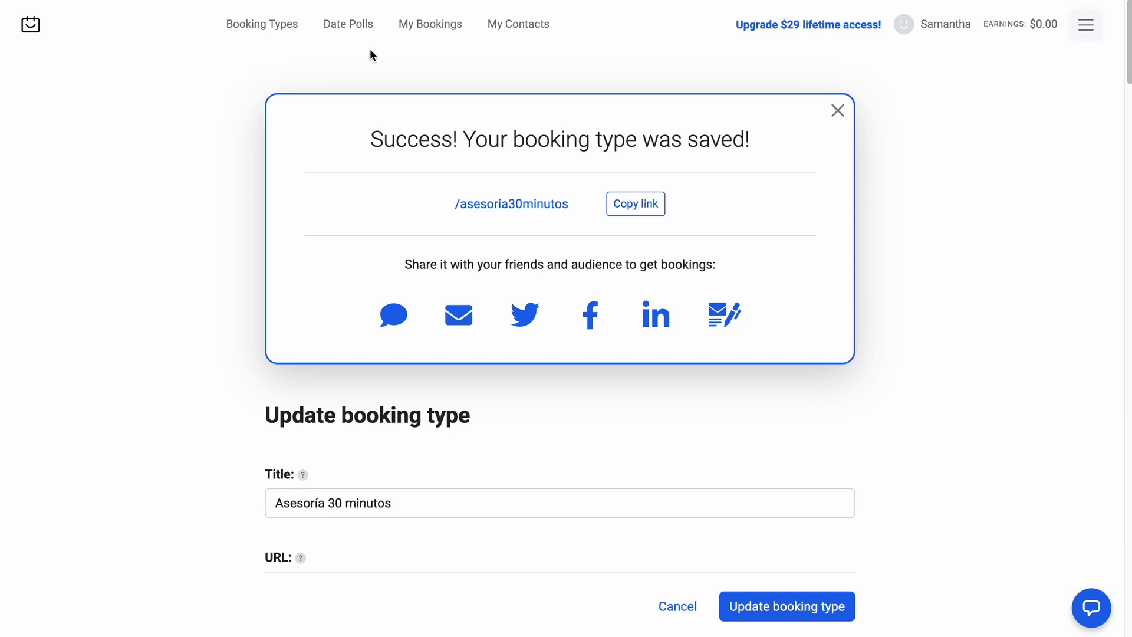
# Step: Start a new date poll and title it "Reunión de equipo"
pyautogui.click(346, 29)
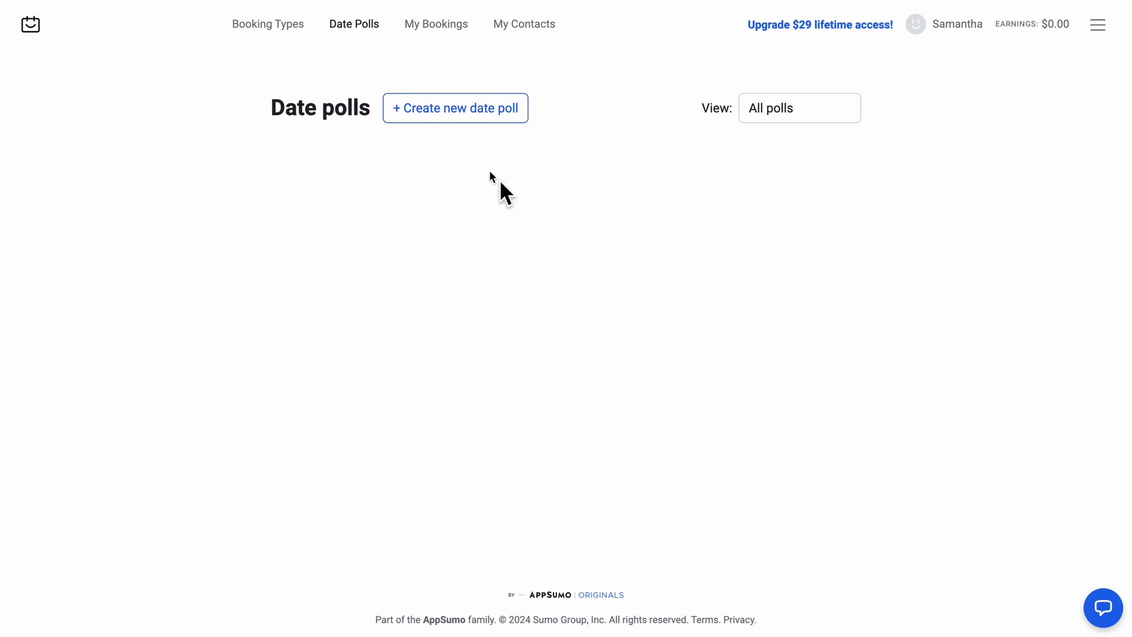
pyautogui.click(438, 117)
pyautogui.write('Reunión de equipo')
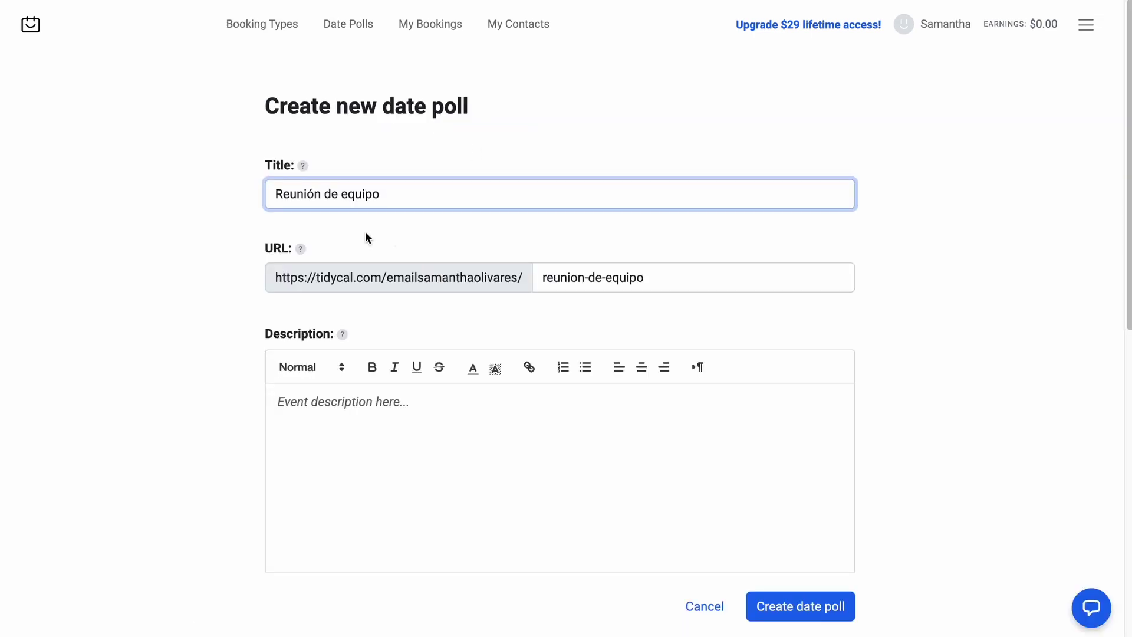
pyautogui.click(430, 236)
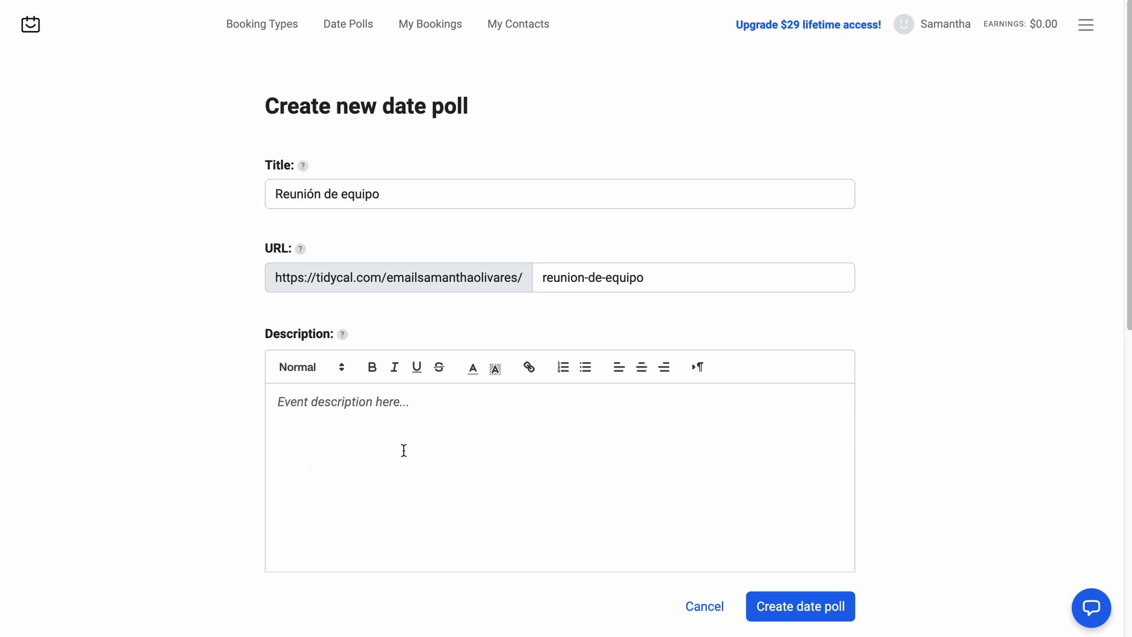
# Step: Set the poll's duration to 30 minutes, keep the proposed dates and no location, and create the date poll
pyautogui.scroll(-5, 404, 450)
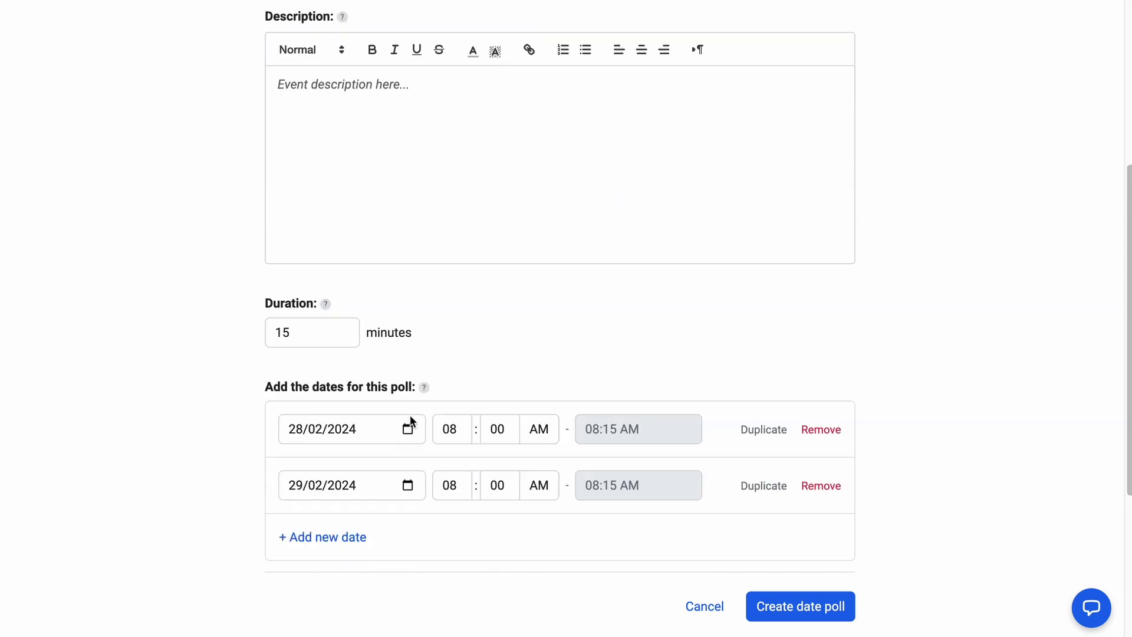
pyautogui.doubleClick(313, 332)
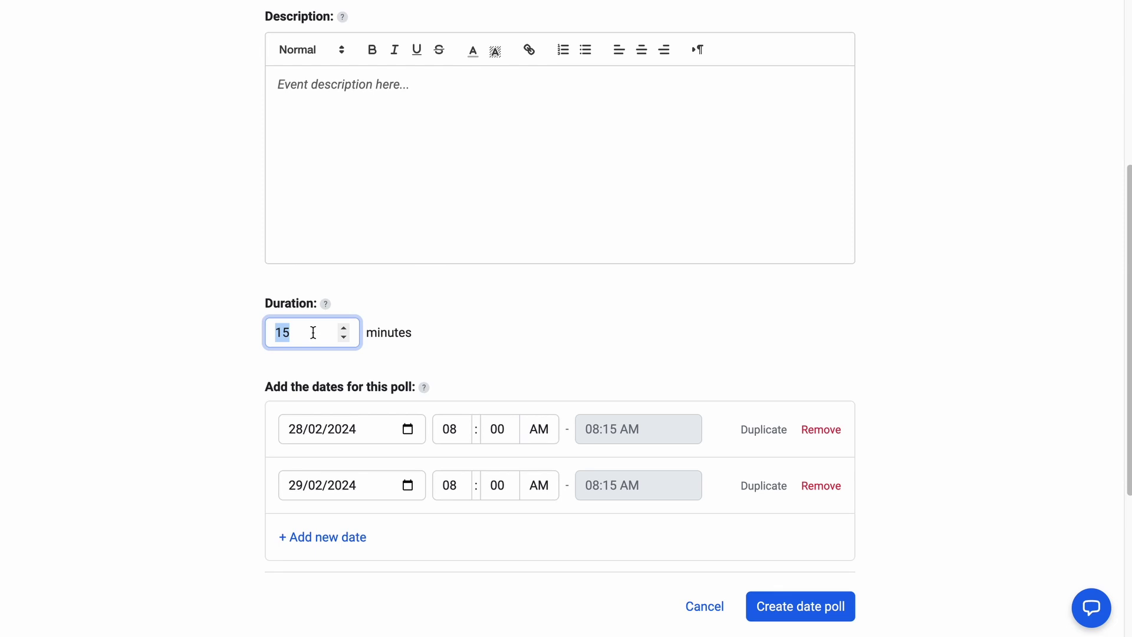
pyautogui.write('30')
pyautogui.click(661, 337)
pyautogui.scroll(-2, 410, 372)
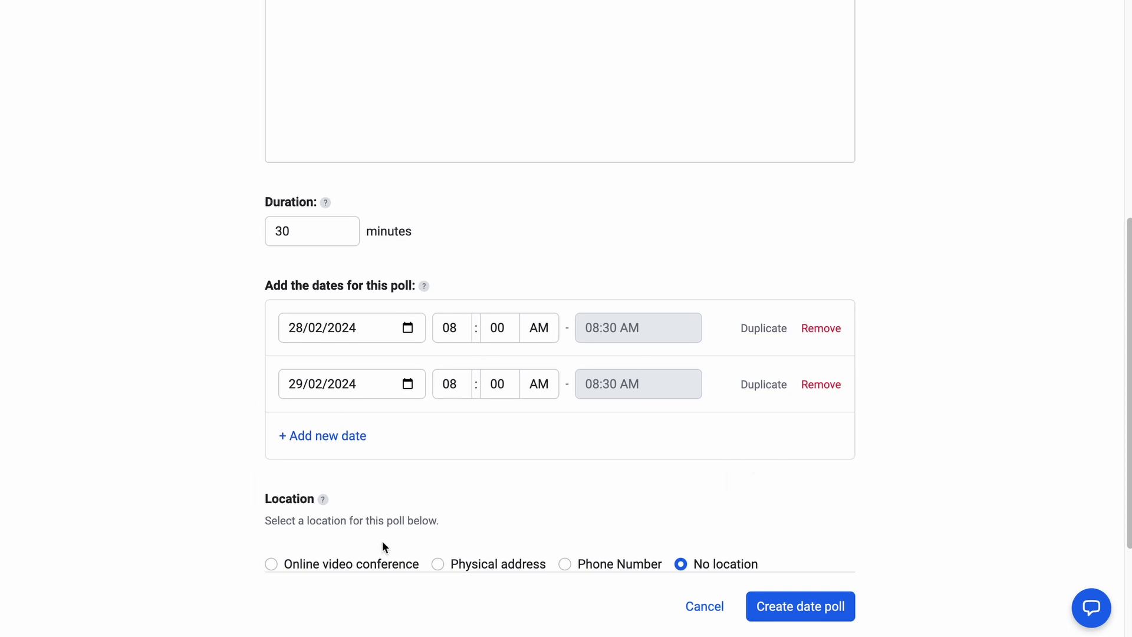
pyautogui.scroll(-3, 382, 540)
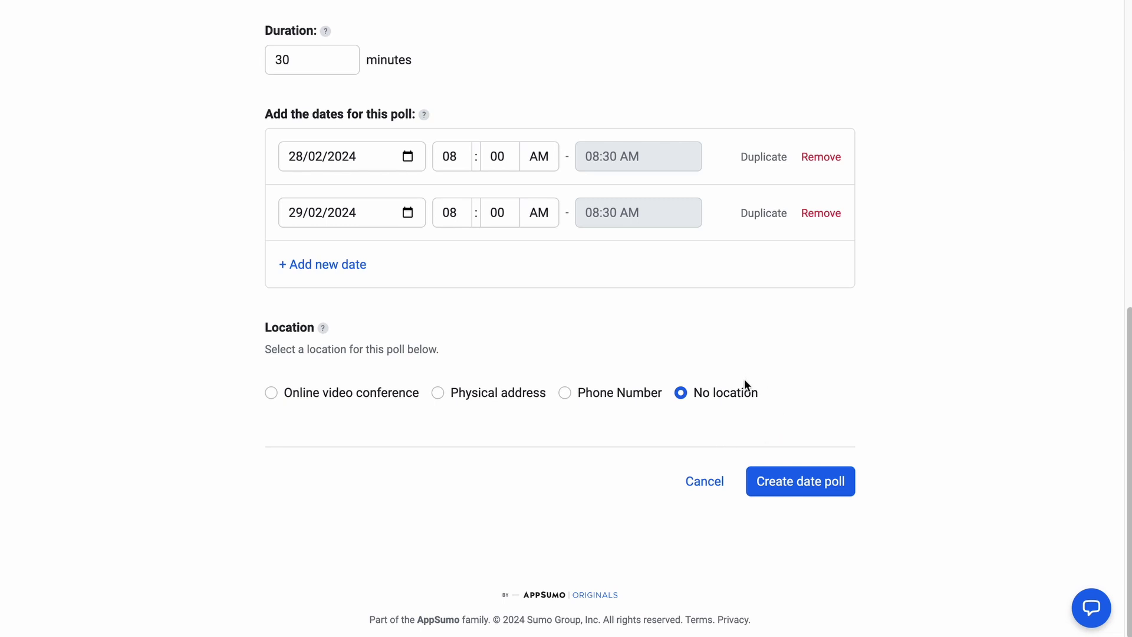
pyautogui.click(789, 484)
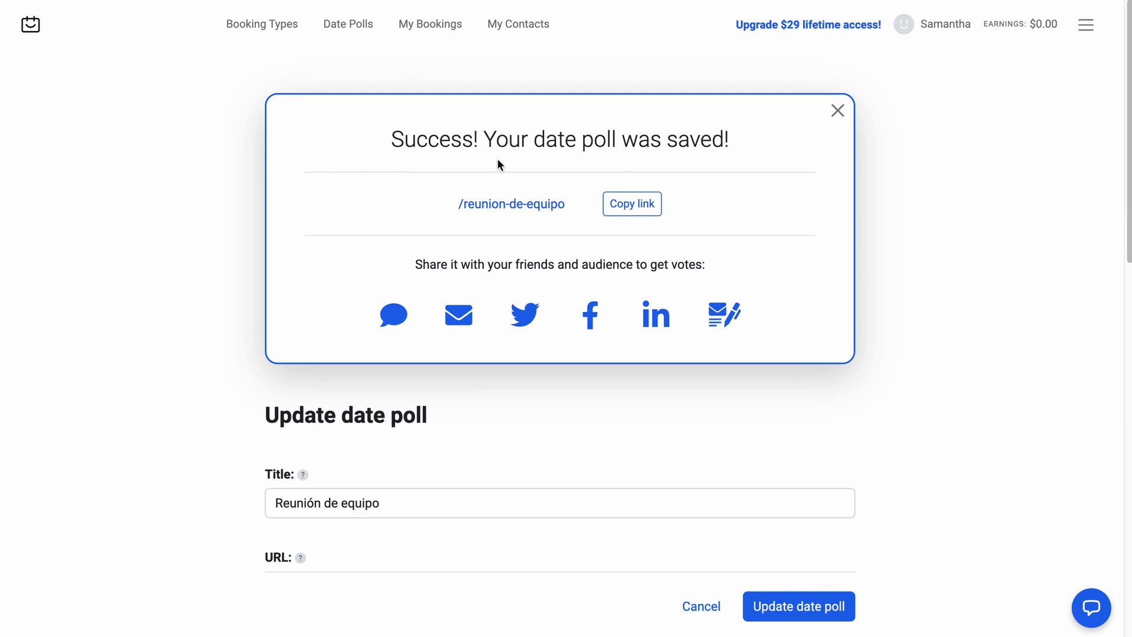
# Step: Return to the booking types and delete the "30 Minute Meeting" and "60 Minute Meeting" booking types
pyautogui.click(30, 30)
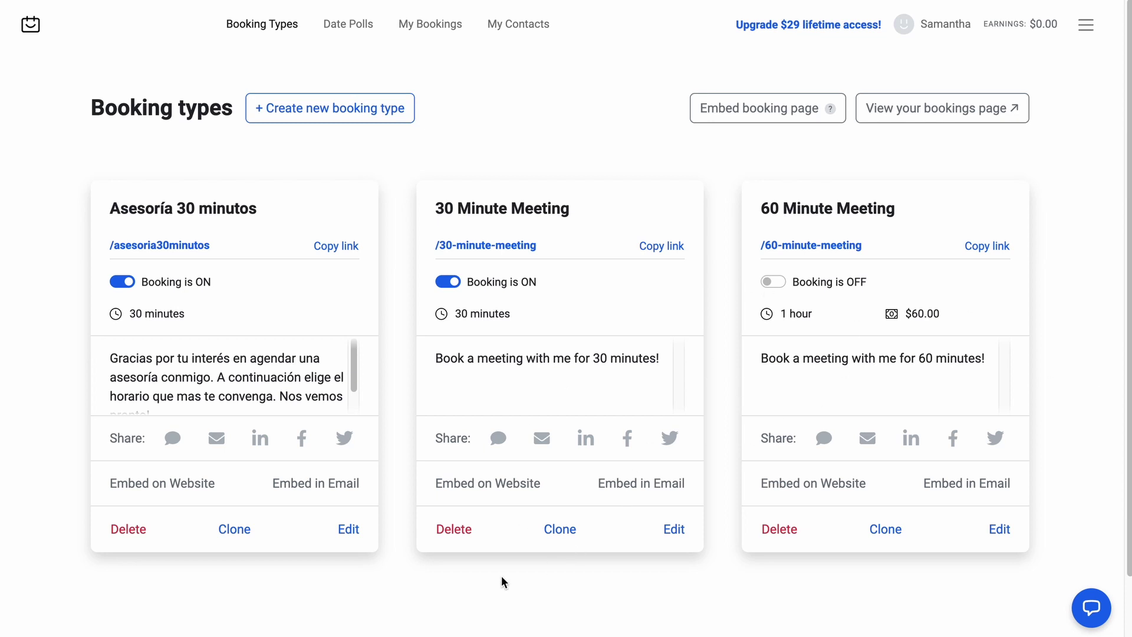
pyautogui.click(454, 529)
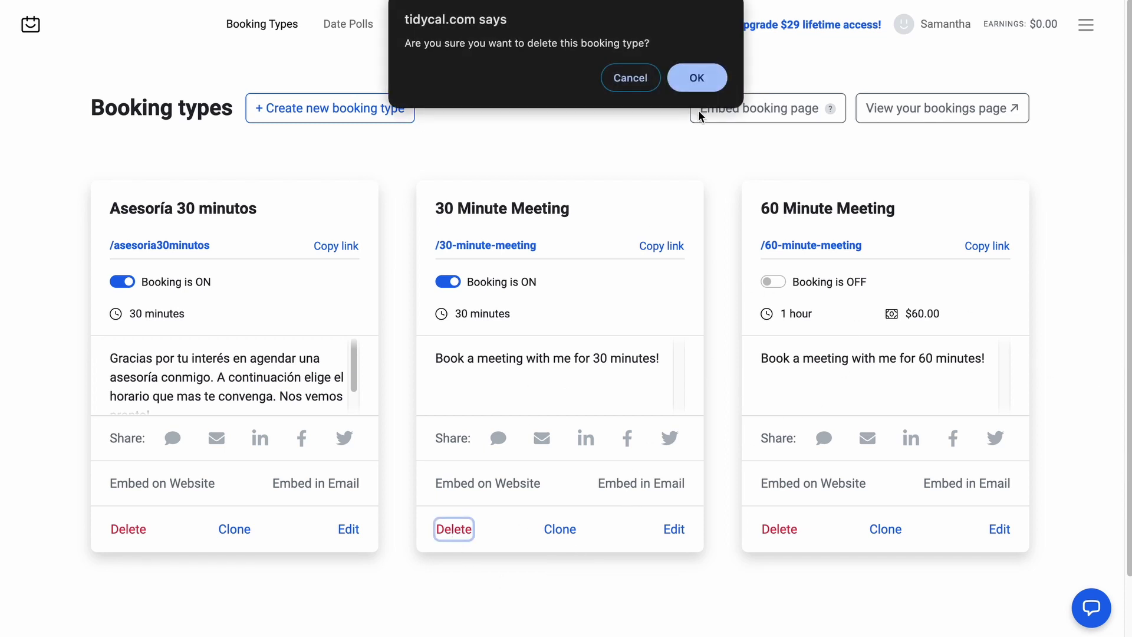
pyautogui.press('Return')
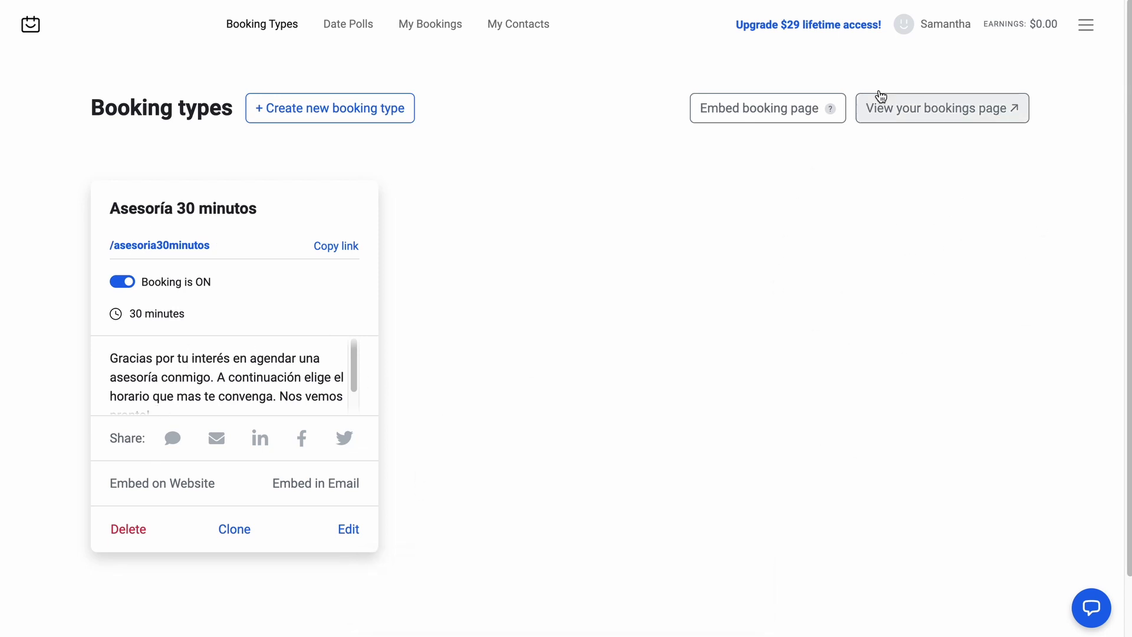
# Step: Preview the public bookings page and open the "Asesoría 30 minutos" booking form for the 10:00 am slot on February 26
pyautogui.click(960, 112)
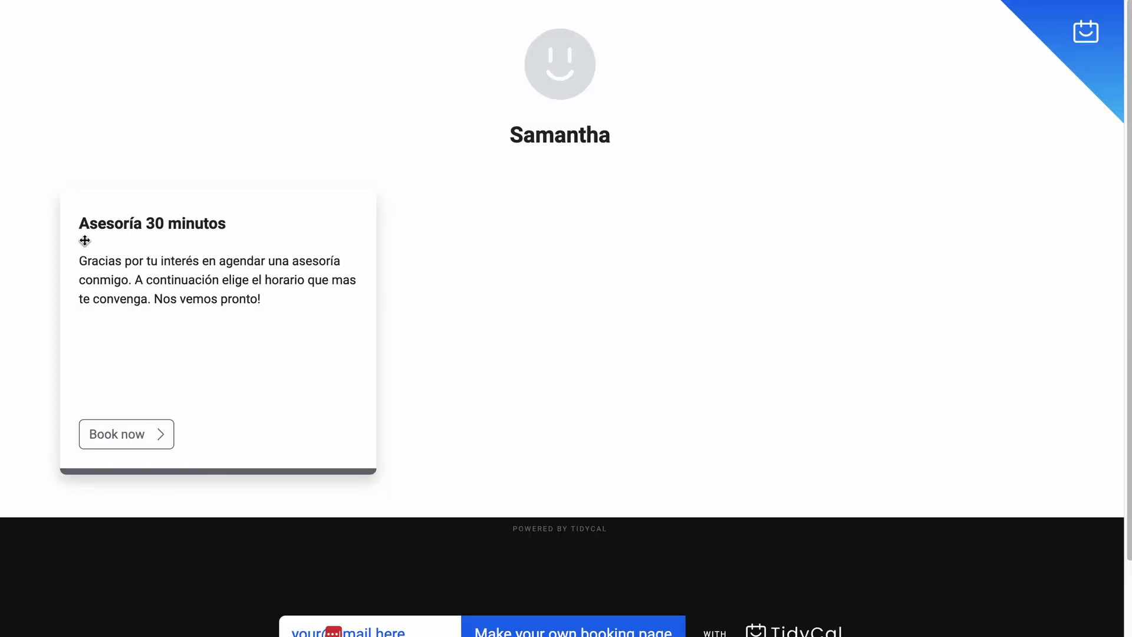
pyautogui.click(150, 442)
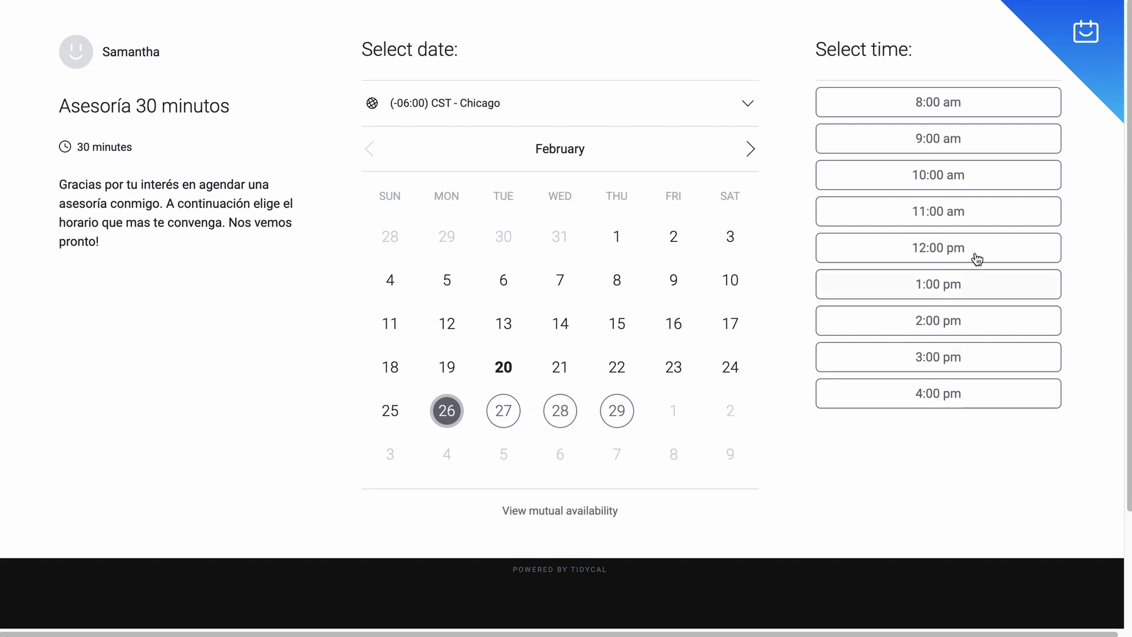
pyautogui.click(911, 330)
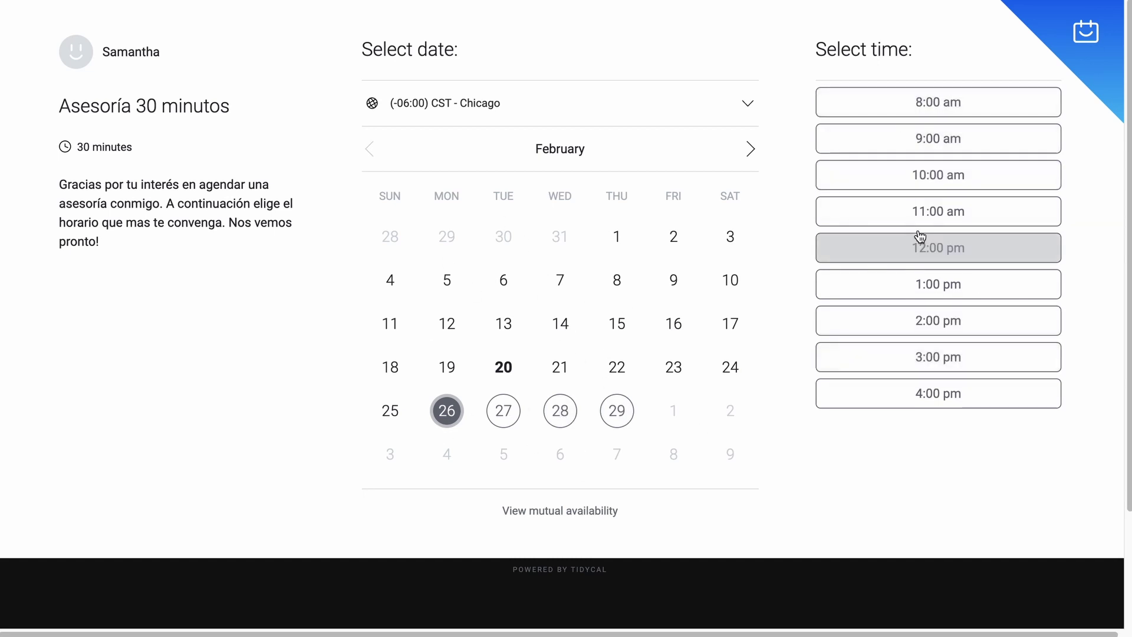
pyautogui.click(924, 183)
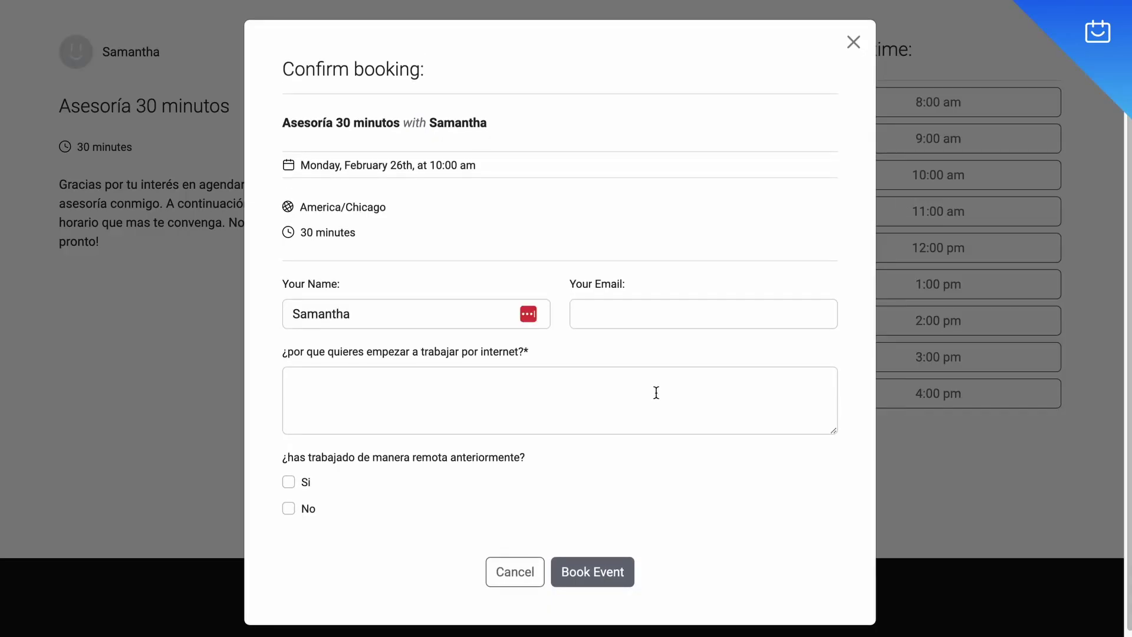
pyautogui.scroll(-1, 428, 217)
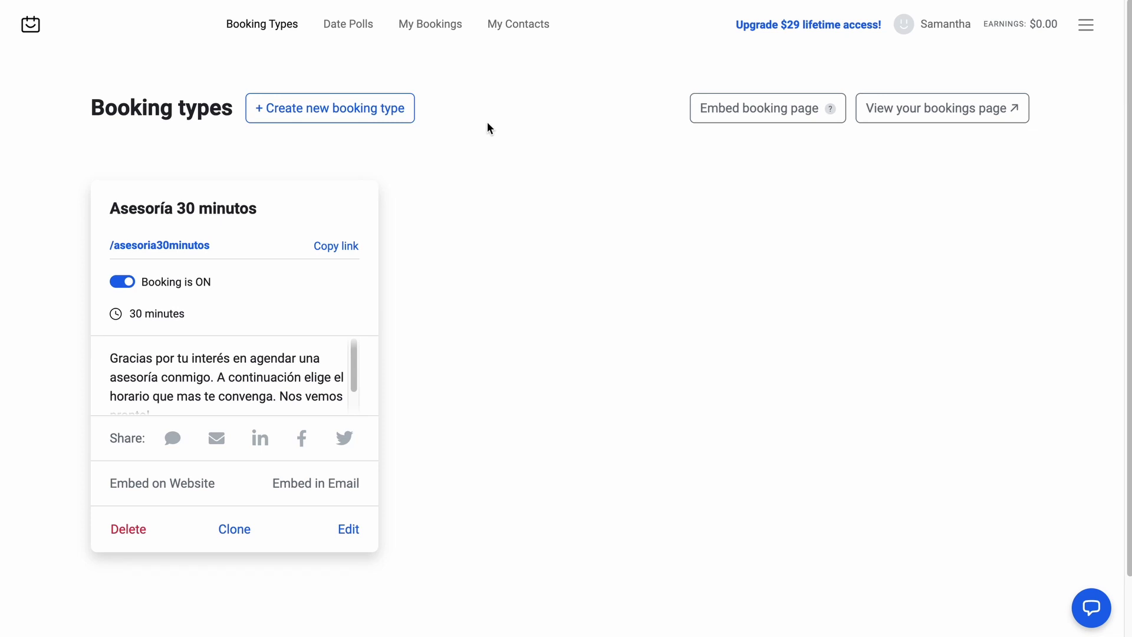
# Step: Go to the date polls list and copy the link of the "Reunión de equipo" poll
pyautogui.click(337, 32)
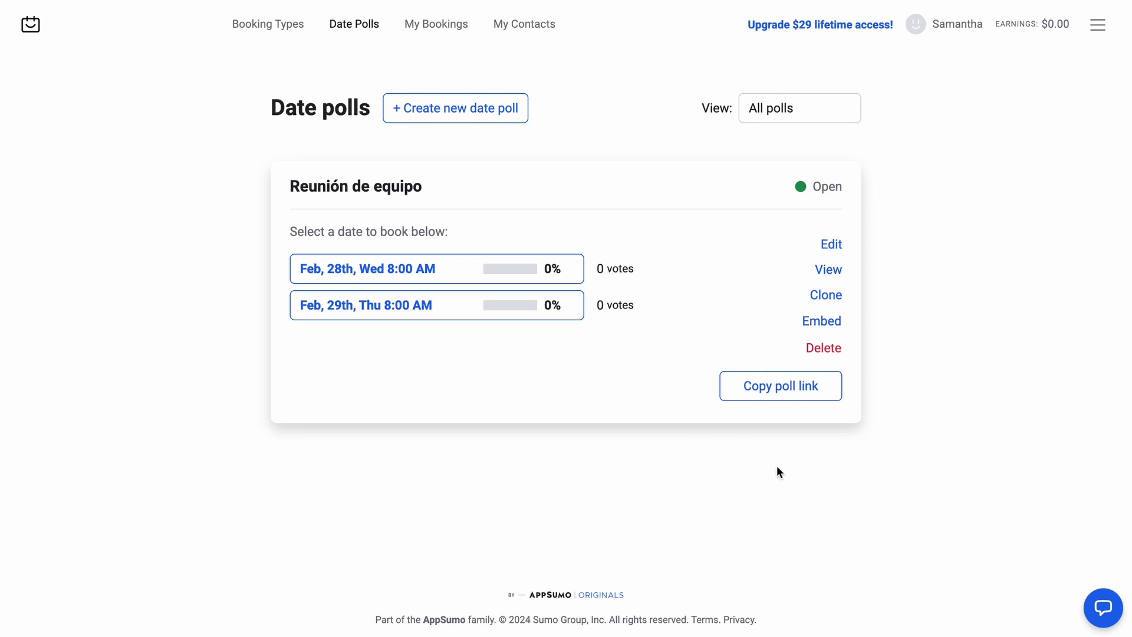
pyautogui.click(777, 392)
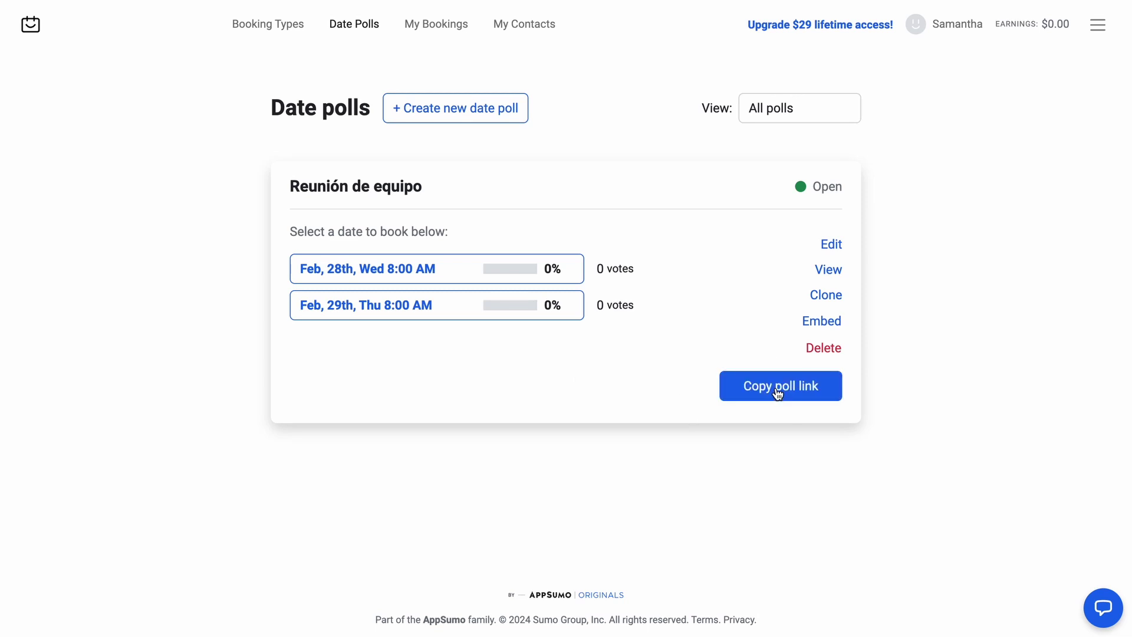